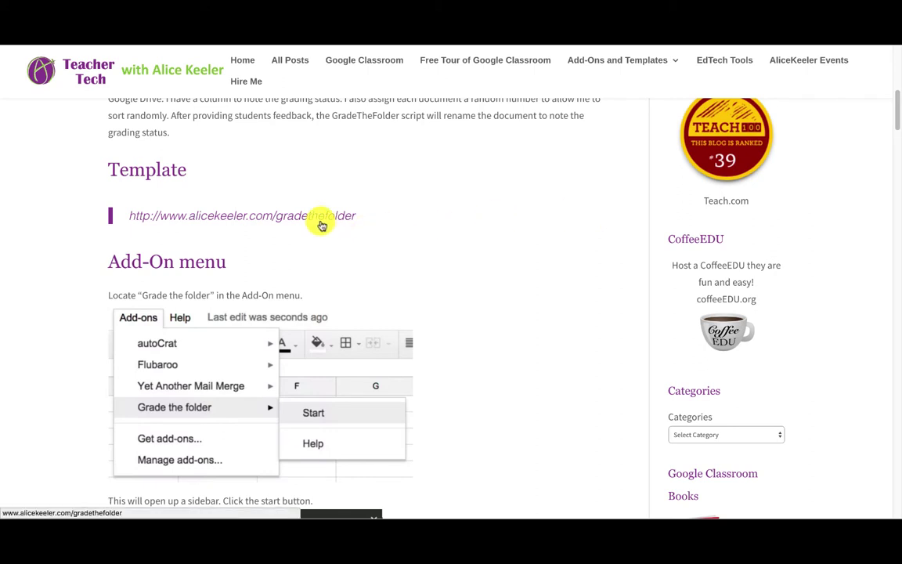
Make a copy of the Grade the Folder template and rename the copy DEMO Grade the Folder.
left_click(322, 225)
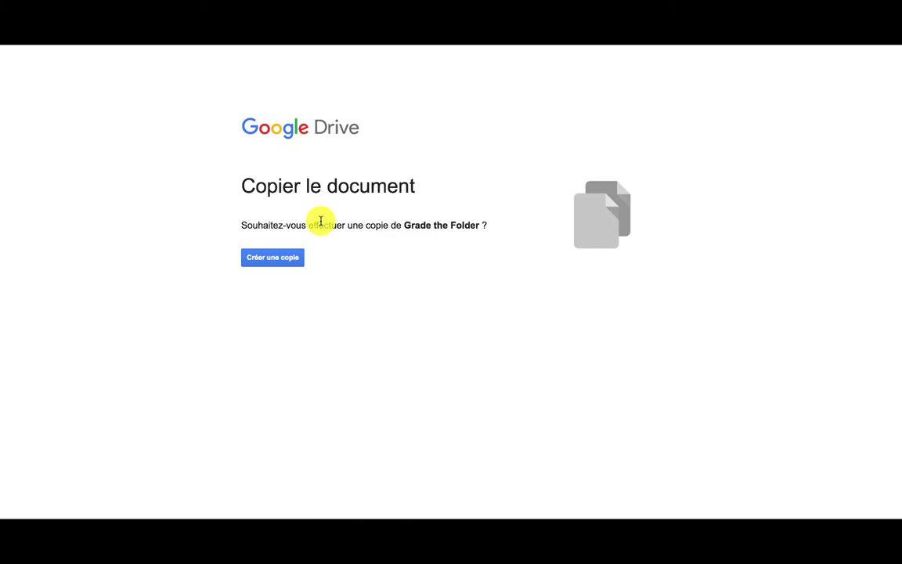
left_click(298, 252)
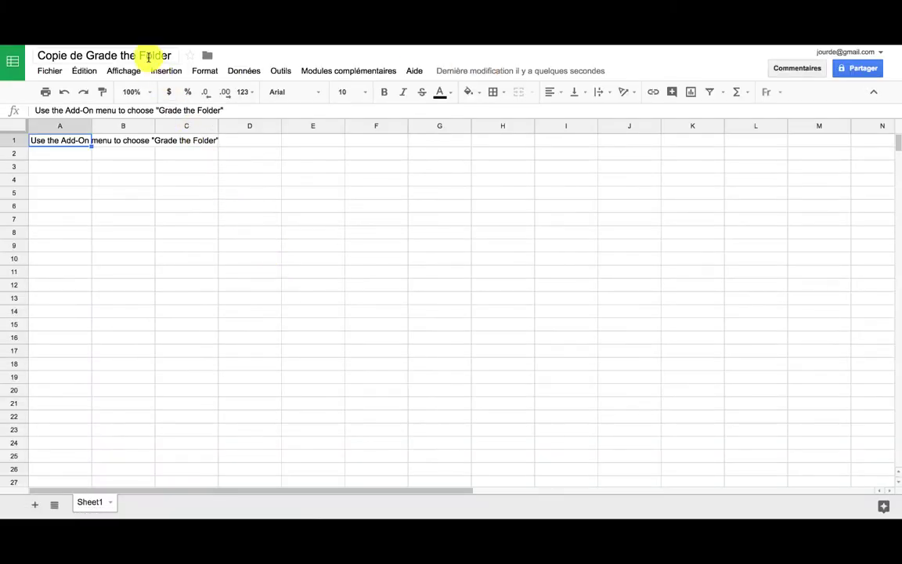
left_click_drag(36, 55, 84, 56)
type("DEMO")
left_click(209, 192)
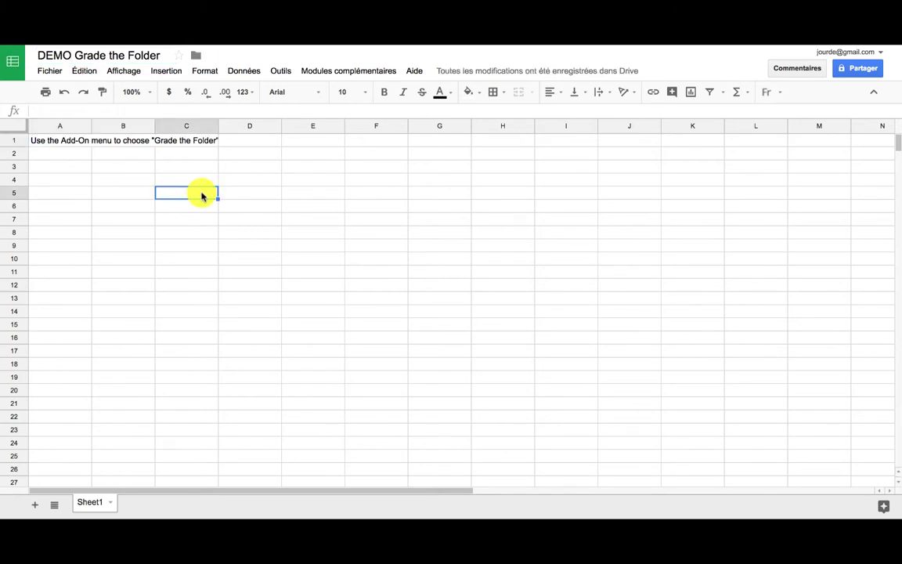
Start the Grade the folder add-on and proceed with its authorization request.
left_click(348, 70)
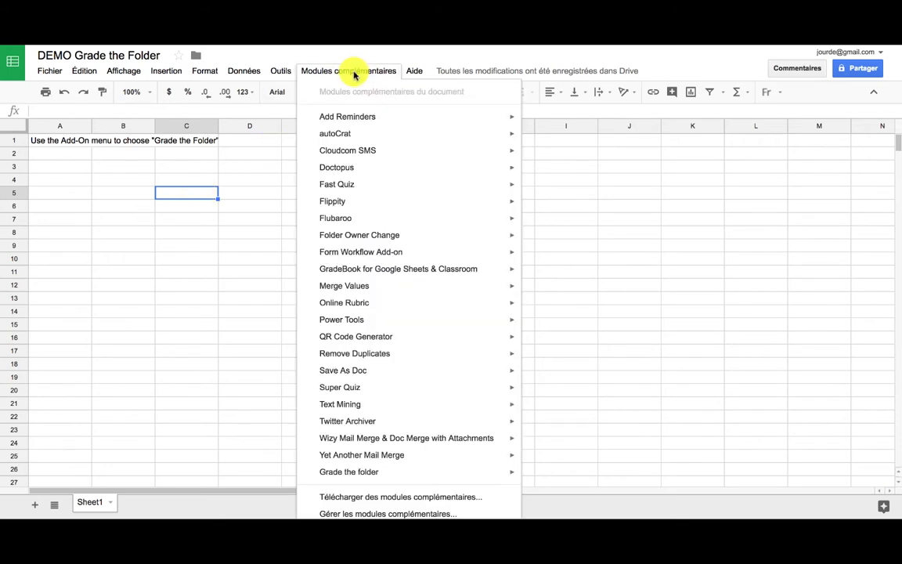
mouse_move(411, 472)
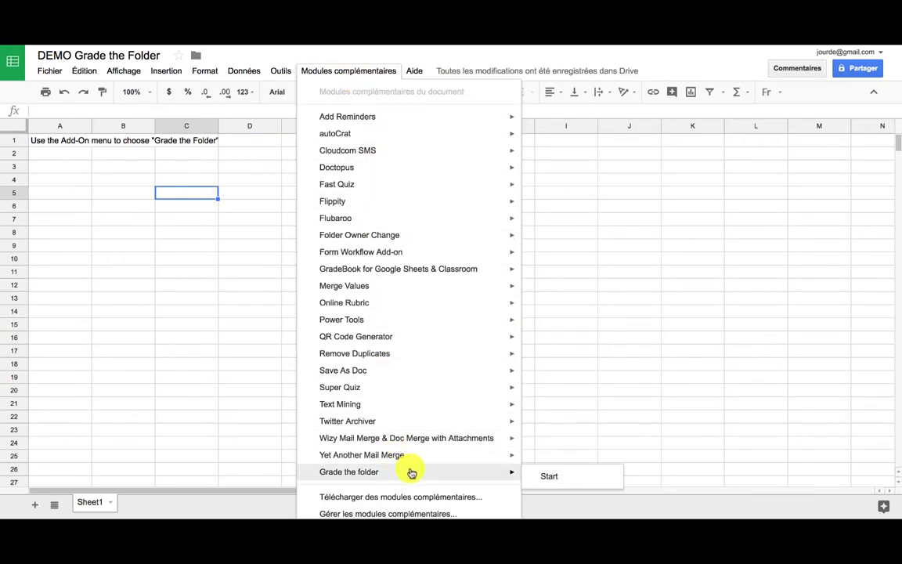
left_click(545, 478)
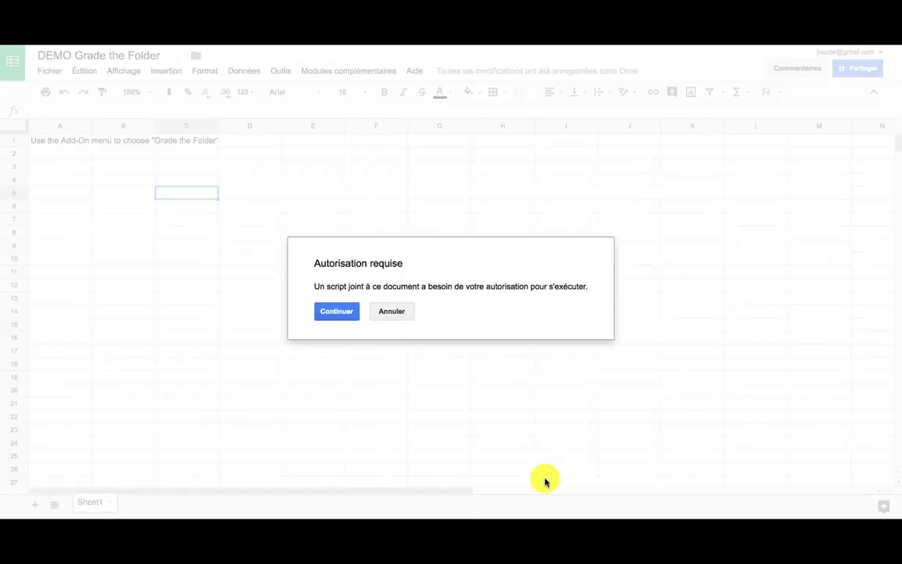
left_click(337, 311)
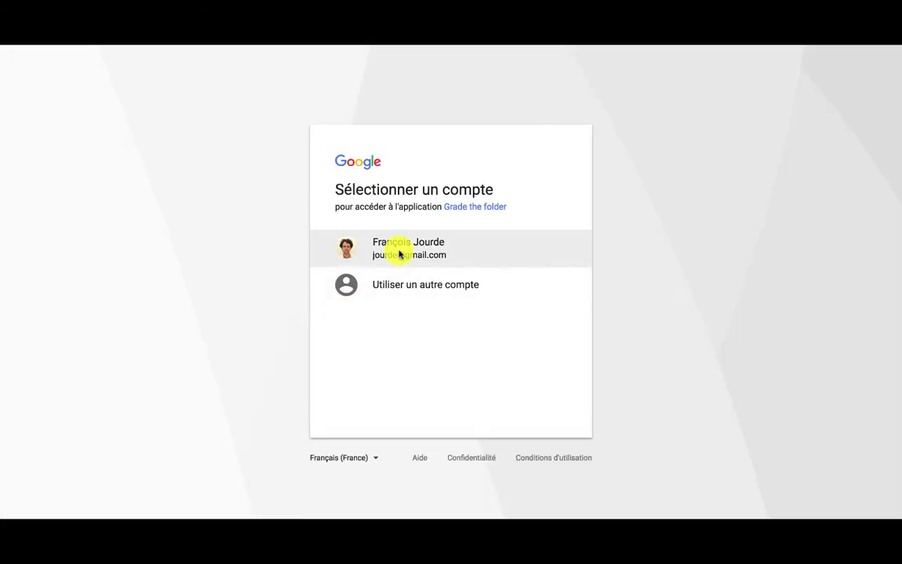
Authorize the unverified Grade the folder app with the existing Google account, entering Continuer as the confirmation text.
left_click(398, 254)
left_click(325, 279)
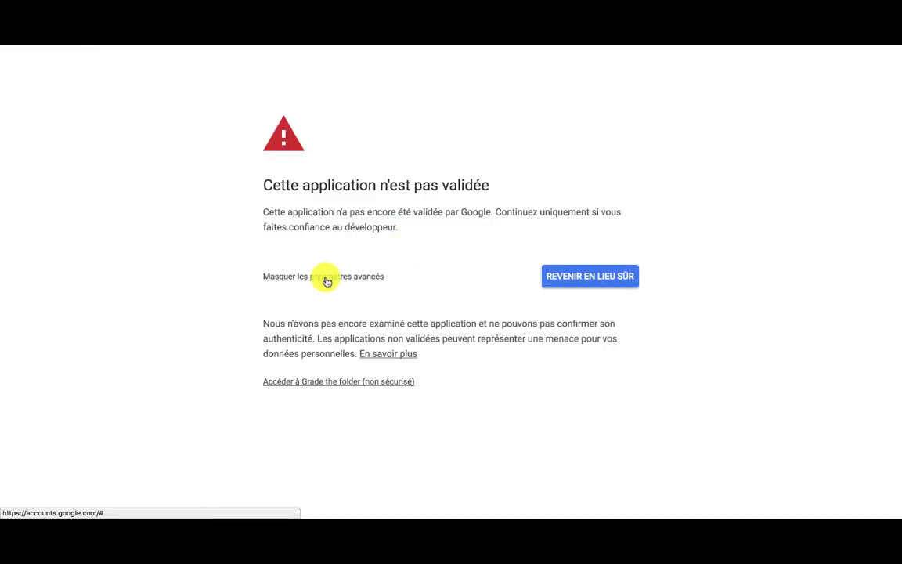
left_click(335, 382)
type("Continuer")
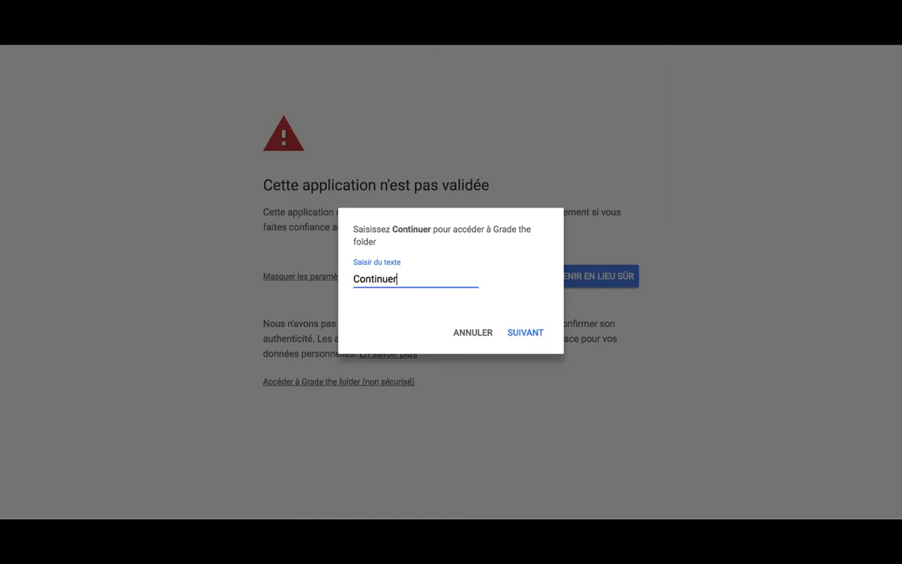
left_click(526, 333)
scroll(528, 335, "down", 3)
left_click(543, 438)
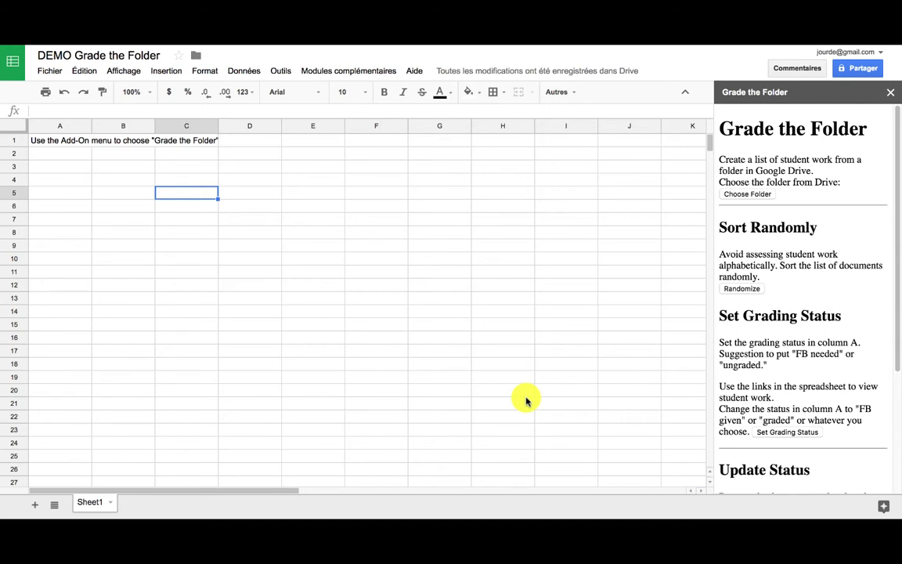
Choose the Drive folder DEMO GRADE THE FOLDER as the folder to grade, listing its documents in the sheet.
left_click(740, 193)
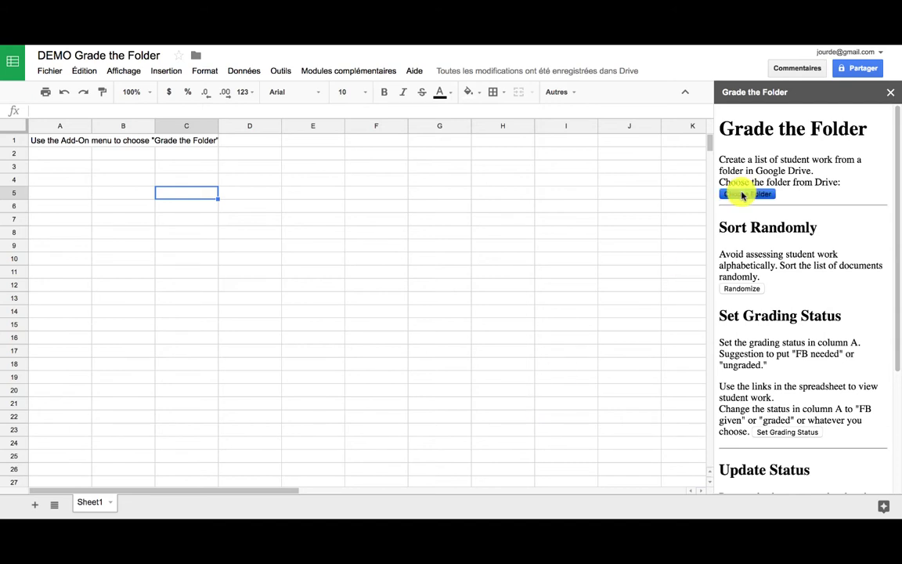
left_click(389, 298)
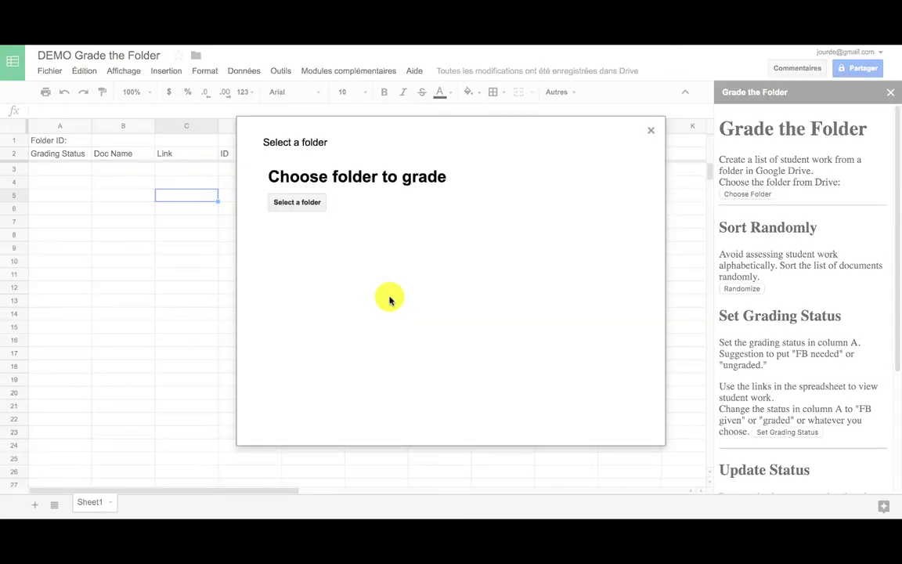
left_click(306, 202)
left_click(329, 246)
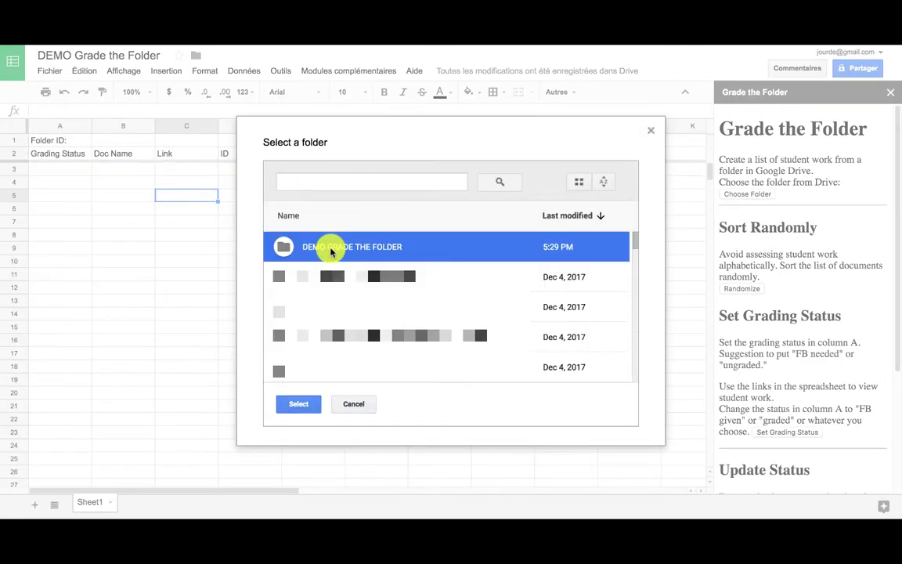
left_click(312, 403)
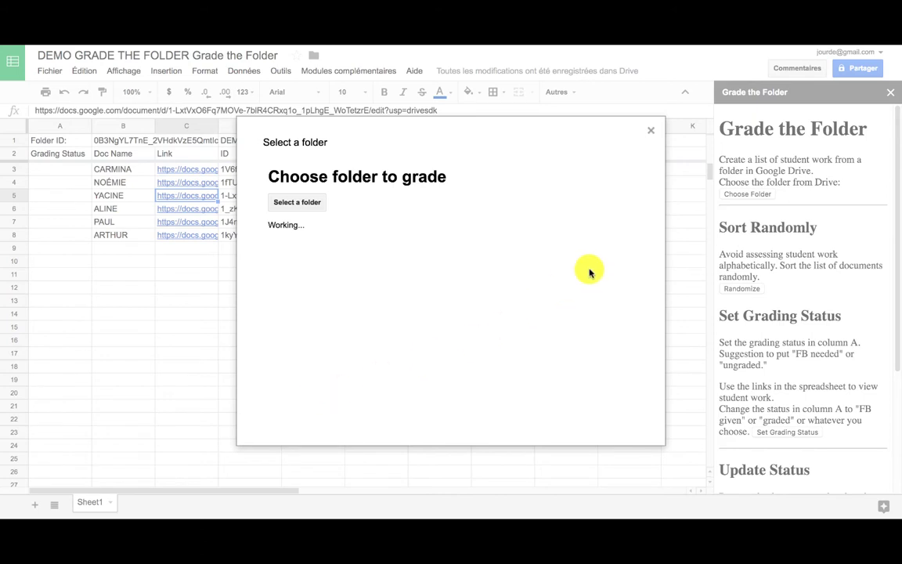
left_click(650, 130)
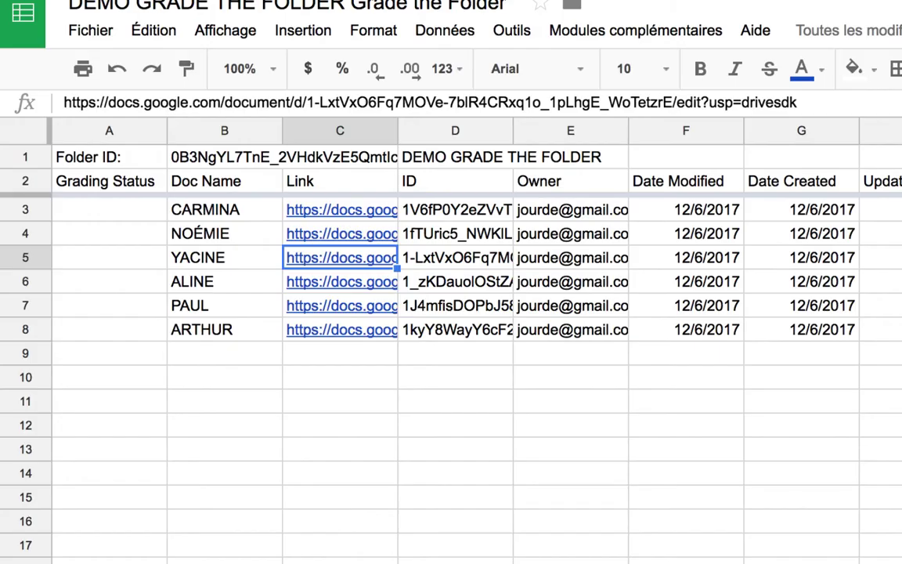
Fill Grading Status cells A3:A8 with évalué, non évalué, en retard, en attente, abandonné and évalué, in that order.
left_click(85, 219)
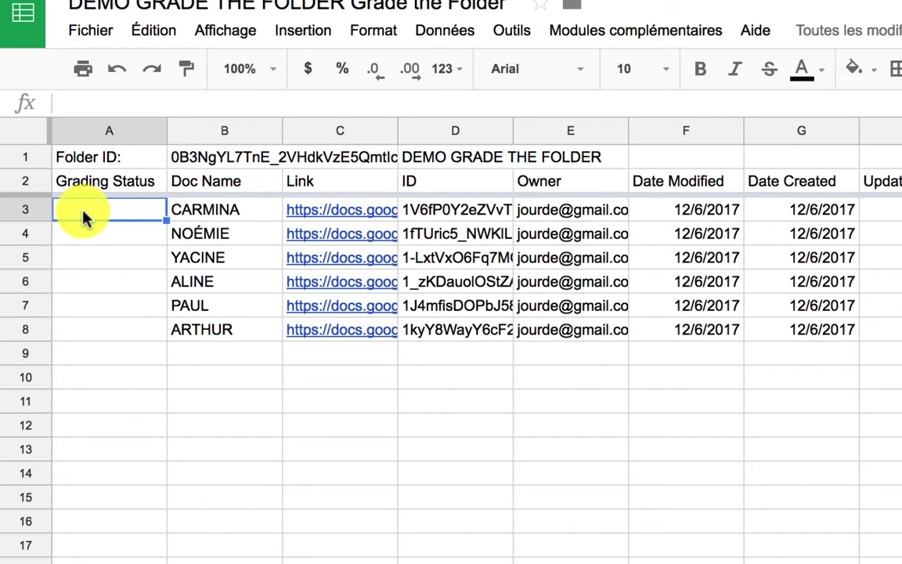
type("évalué")
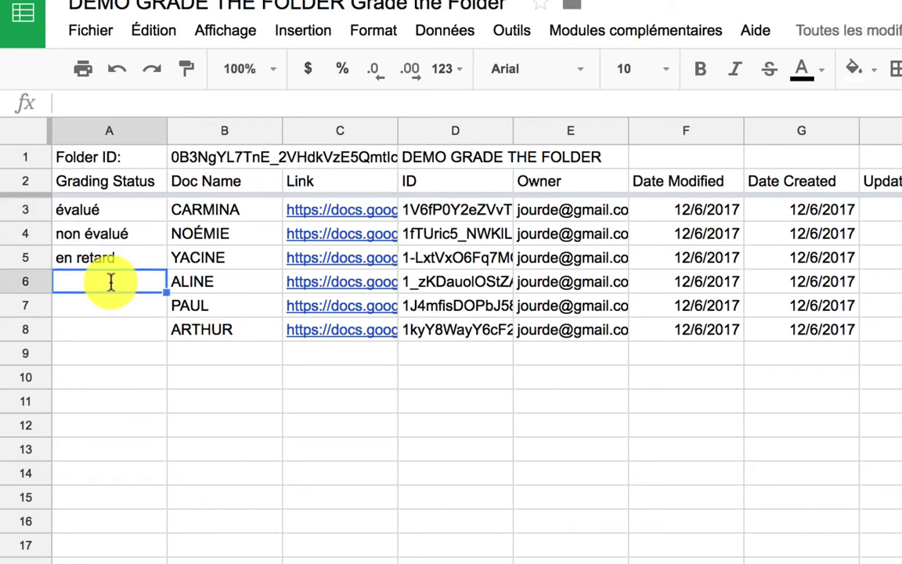
type("abandonné")
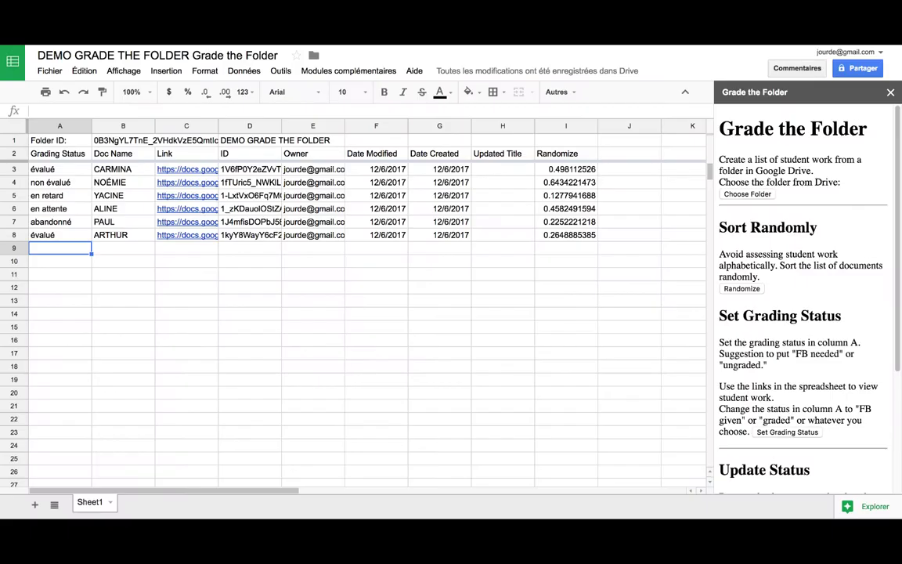
scroll(783, 360, "down", 2)
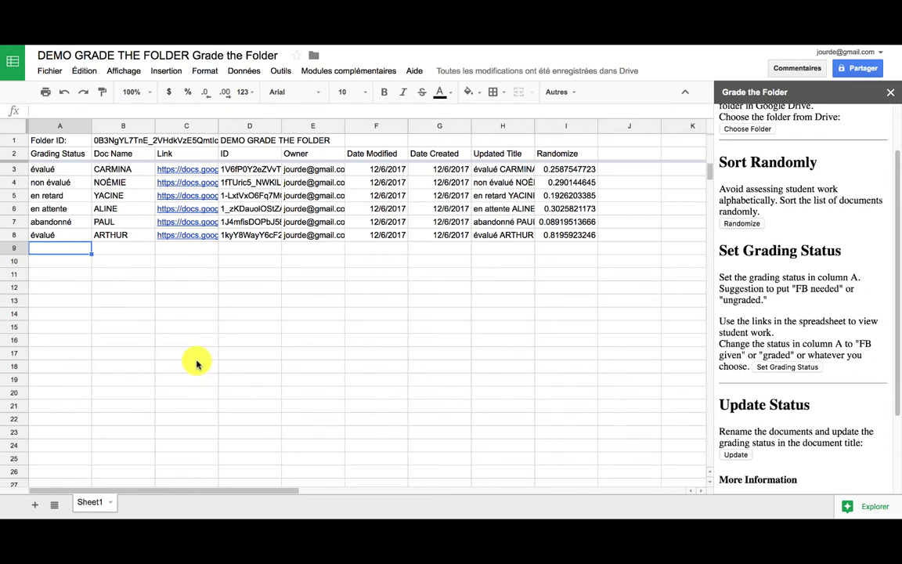
Copy the statuses in A3:A7, then clear the Grading Status cells A3:A8.
left_click_drag(65, 171, 71, 225)
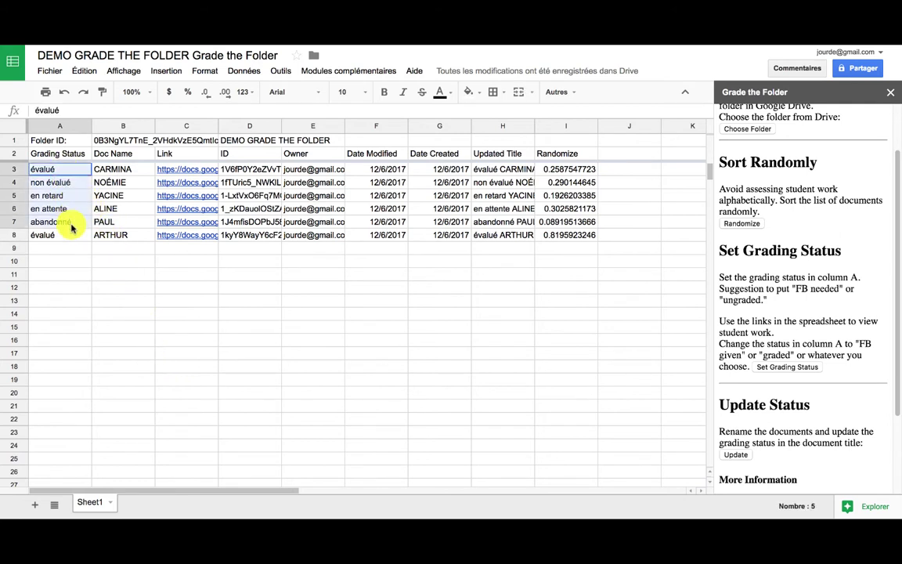
left_click(70, 232)
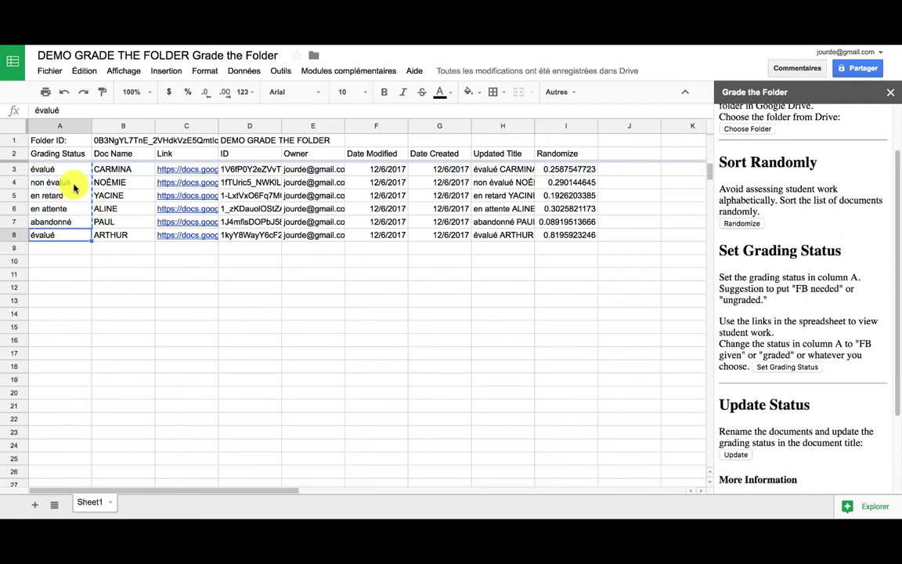
left_click_drag(66, 167, 76, 239)
key("ctrl+c")
key("Delete")
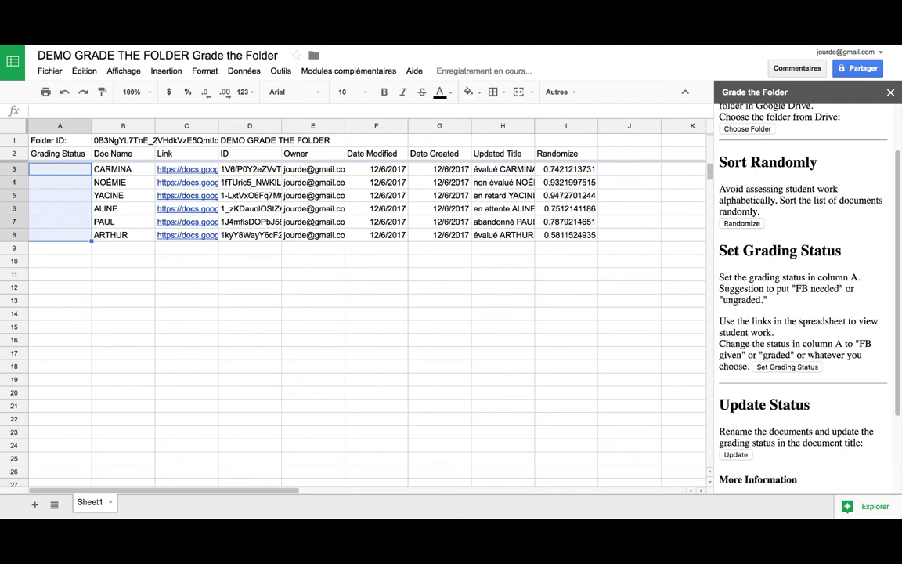
Add a new sheet named ÉTATS and paste the copied statuses into it from cell A1.
left_click(31, 508)
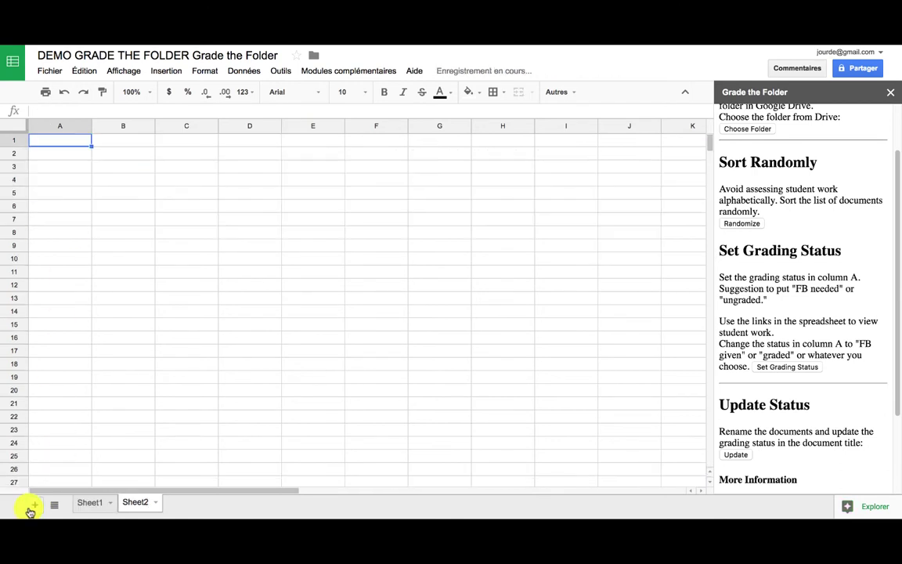
double_click(131, 504)
type("ÉTATS")
left_click(71, 145)
key("ctrl+v")
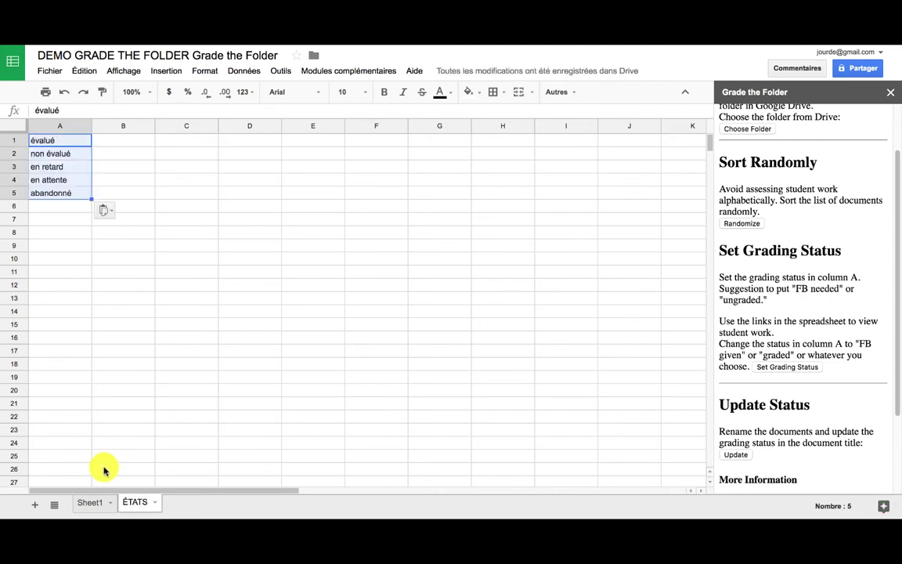
Apply data validation to Sheet1!A3:A8 with a dropdown list created from the range ÉTATS!A1:A5.
left_click(93, 505)
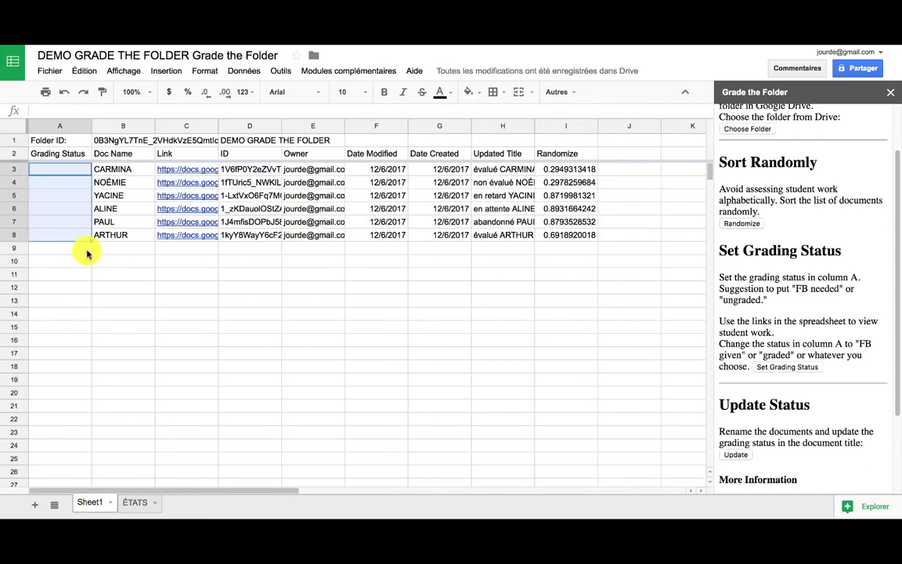
left_click(242, 73)
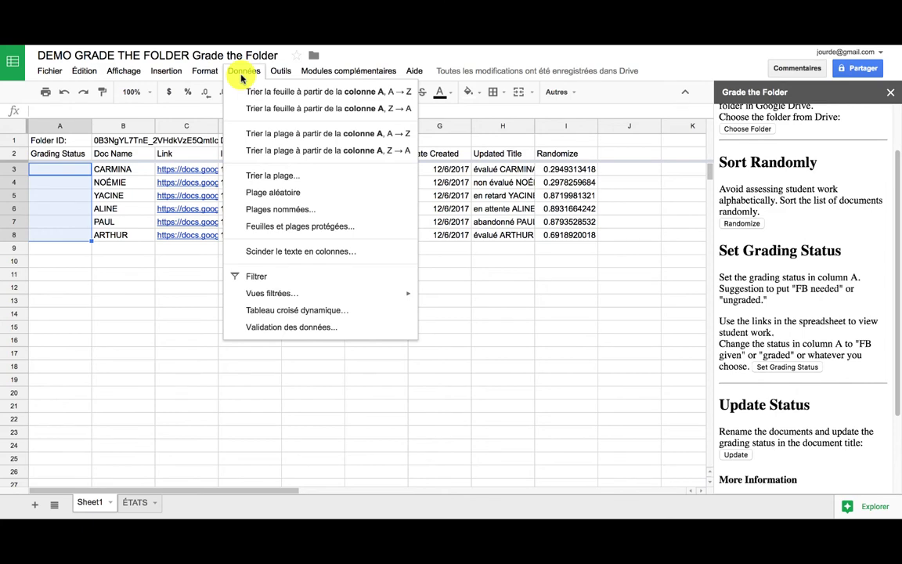
left_click(285, 327)
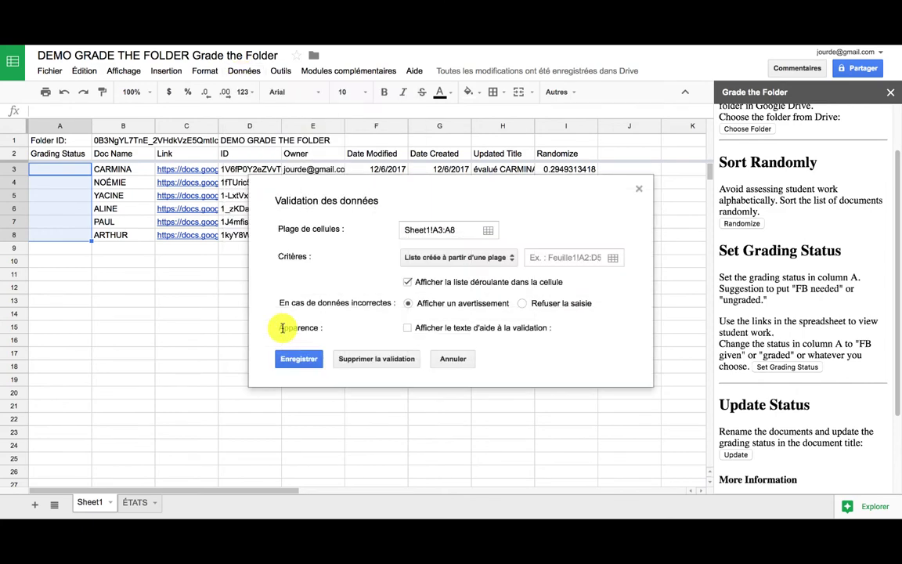
left_click(613, 260)
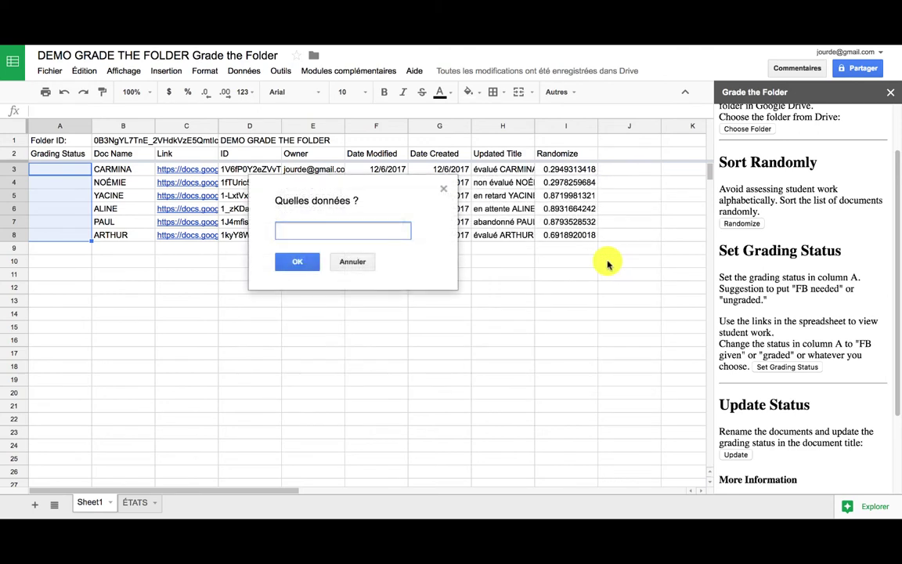
left_click(135, 504)
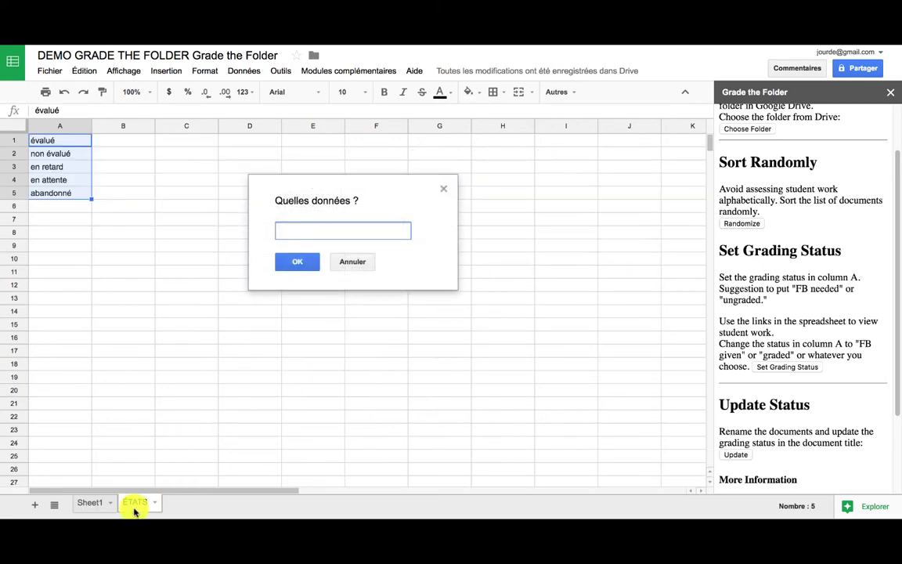
left_click_drag(76, 145, 86, 195)
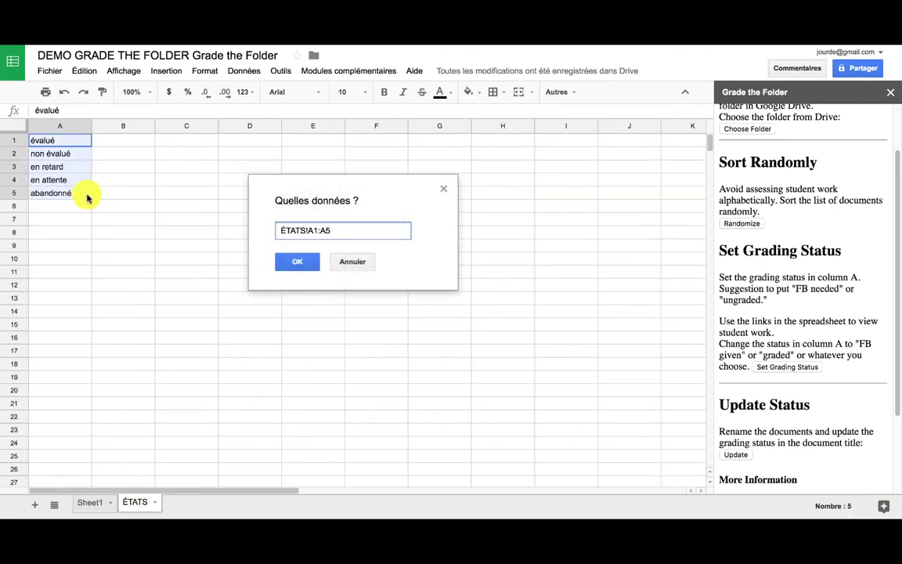
left_click(310, 262)
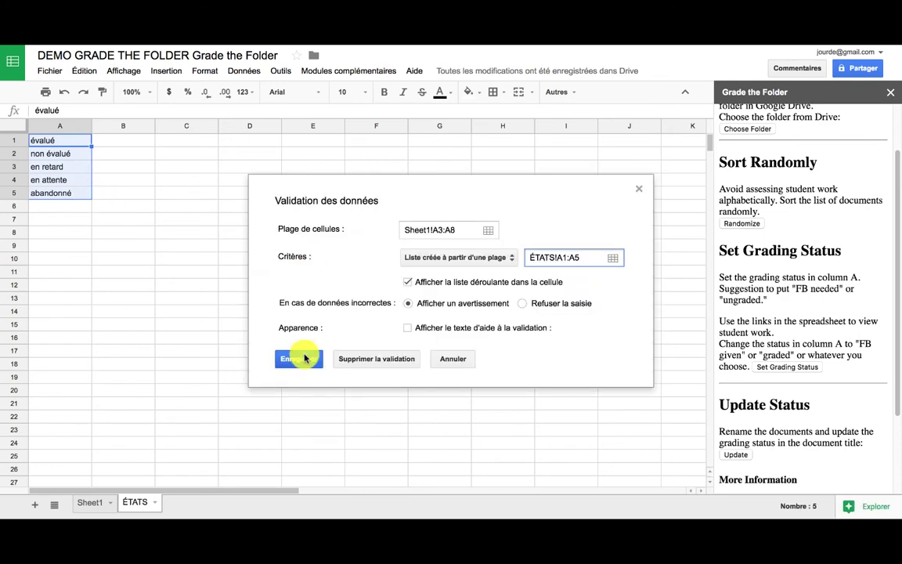
left_click(302, 356)
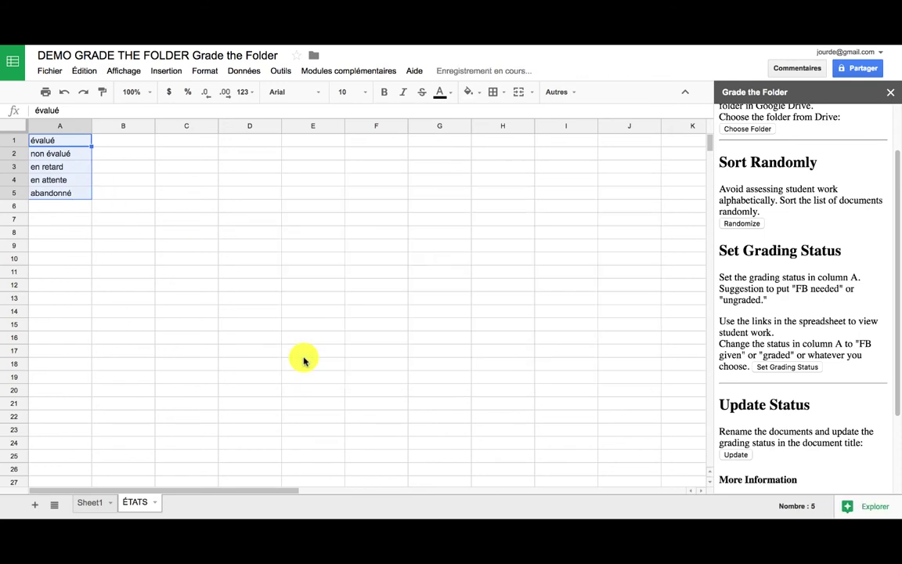
On Sheet1, choose dropdown statuses for A3:A8: évalué, en attente, non évalué, abandonné, en attente and évalué, in that order.
left_click(95, 504)
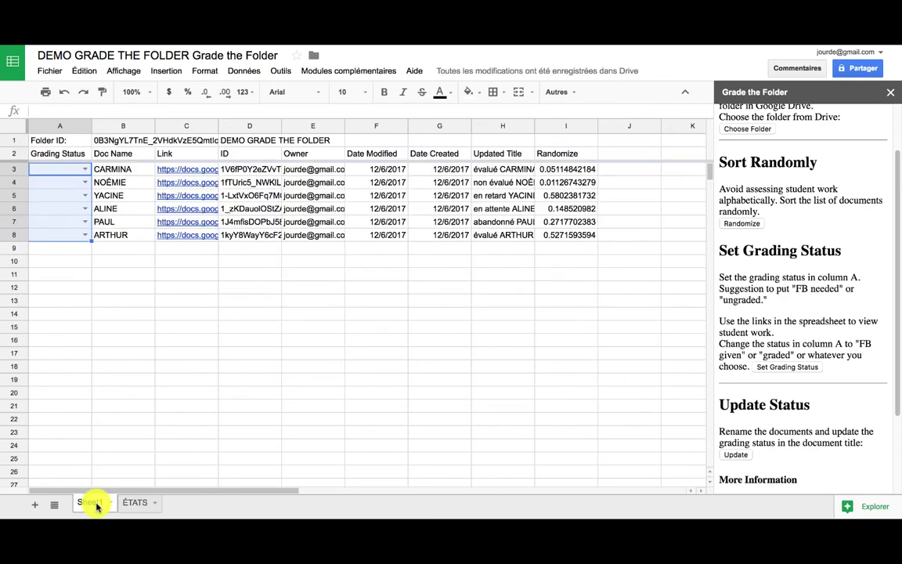
left_click(83, 195)
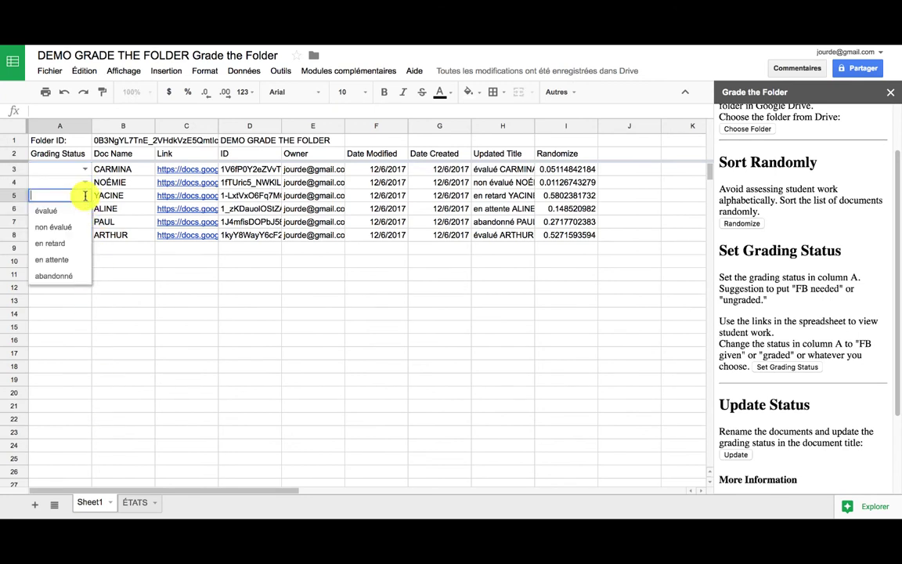
left_click(69, 232)
left_click(81, 222)
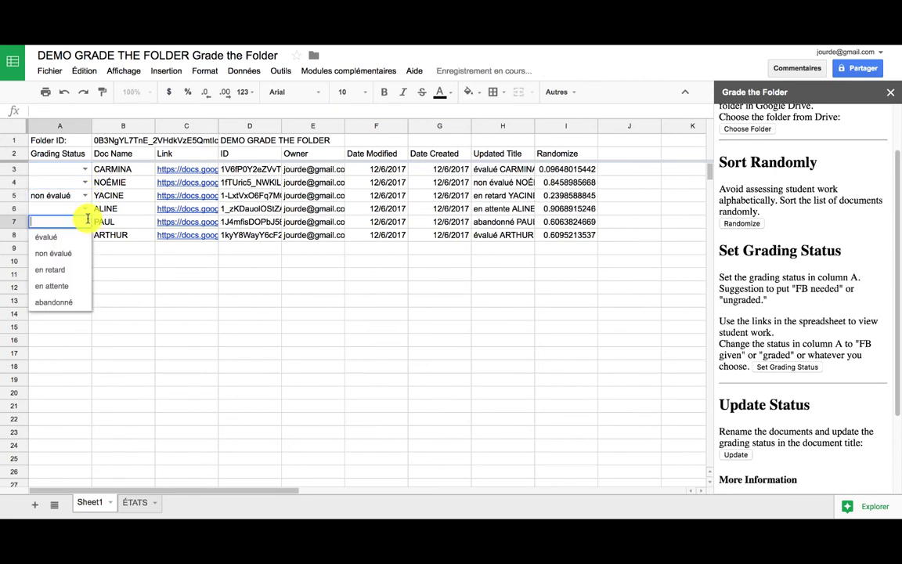
left_click(71, 290)
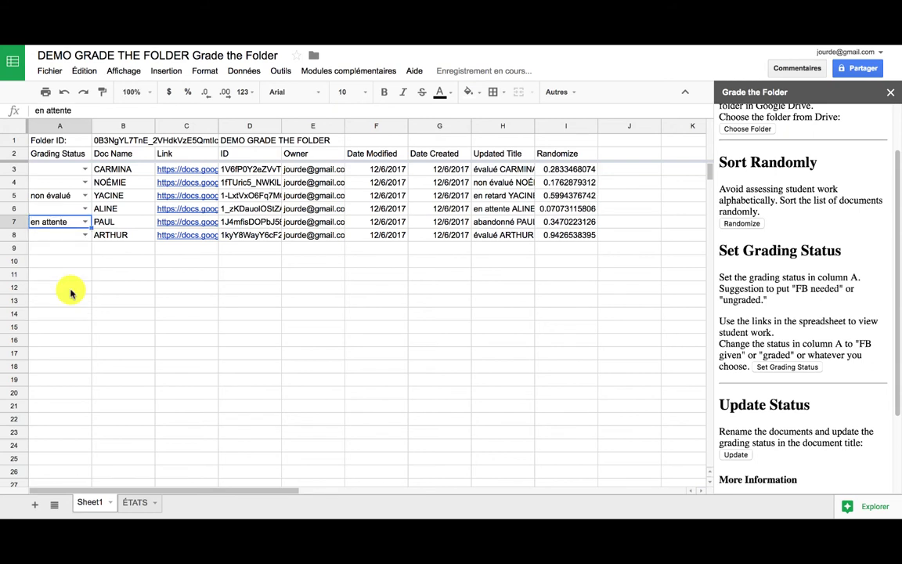
left_click(84, 169)
left_click(75, 185)
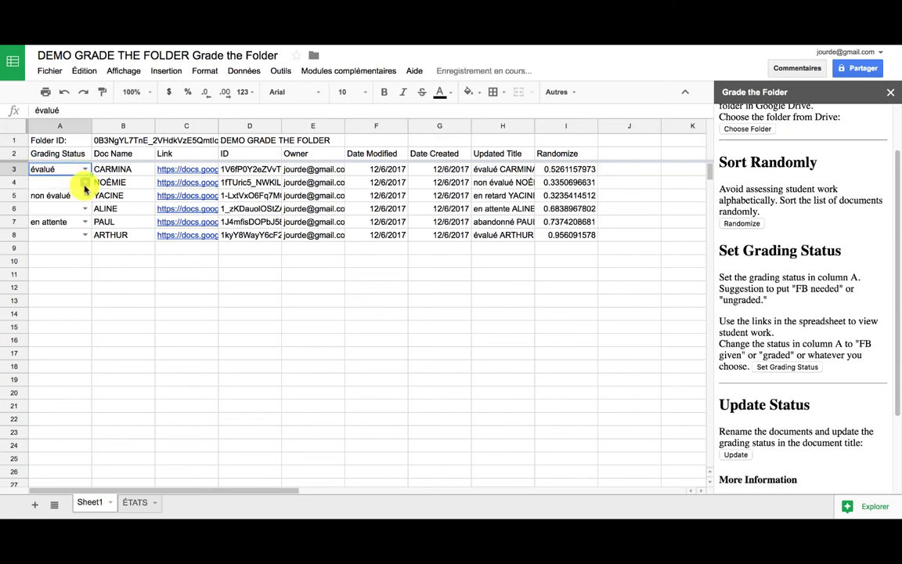
left_click(85, 188)
left_click(73, 240)
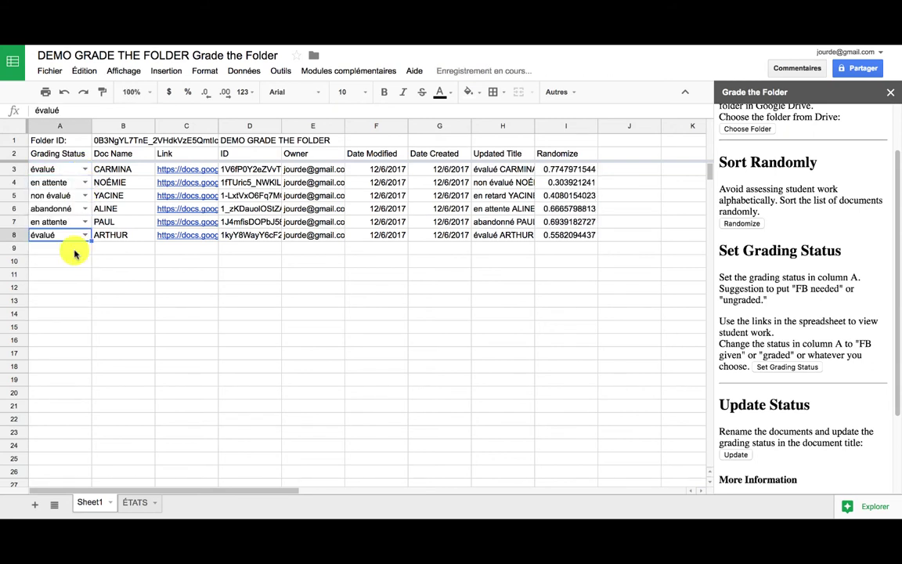
Run Update Status to rename the documents with their grading statuses, and refresh the DEMO GRADE THE FOLDER folder in Drive.
scroll(826, 306, "down", 3)
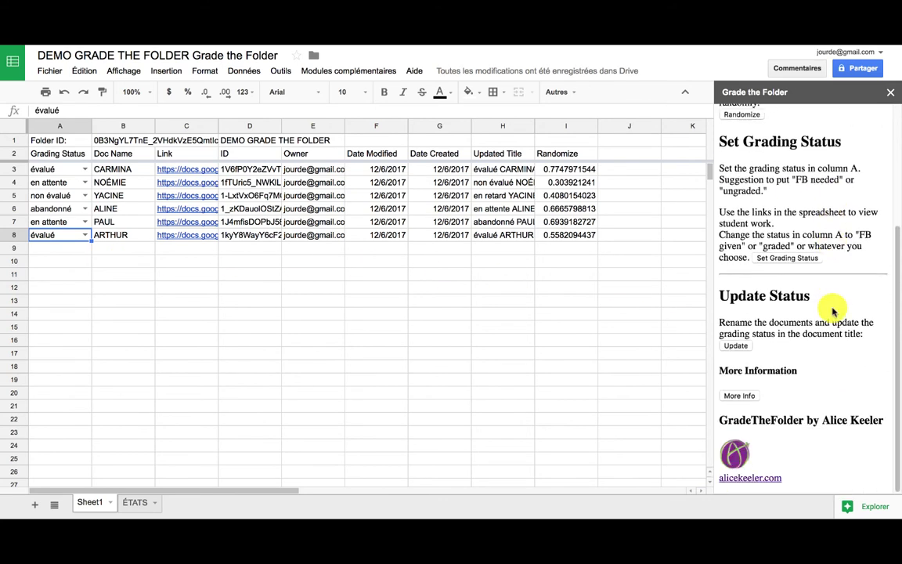
left_click(734, 347)
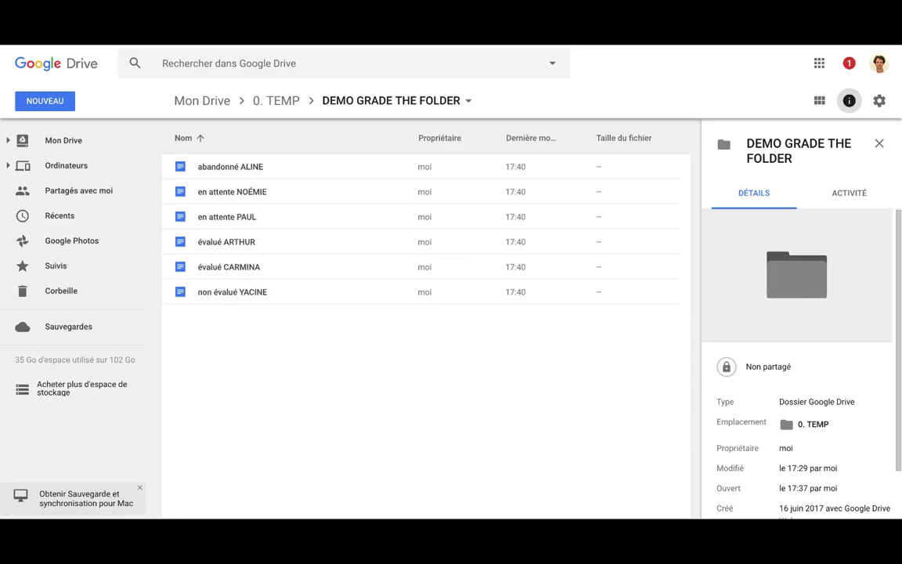
key("super+r")
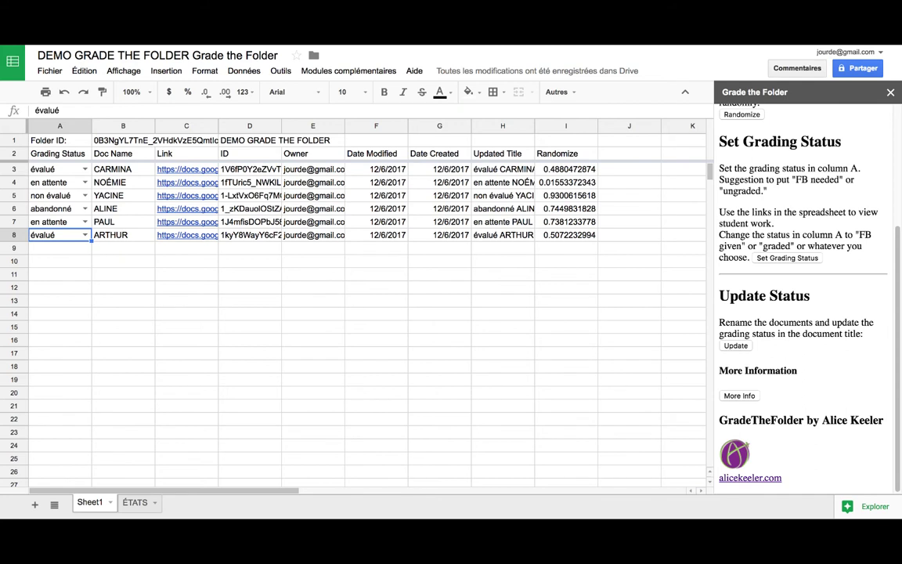
On the ÉTATS sheet, insert the ✅ emoji before évalué in cell A1.
left_click(135, 502)
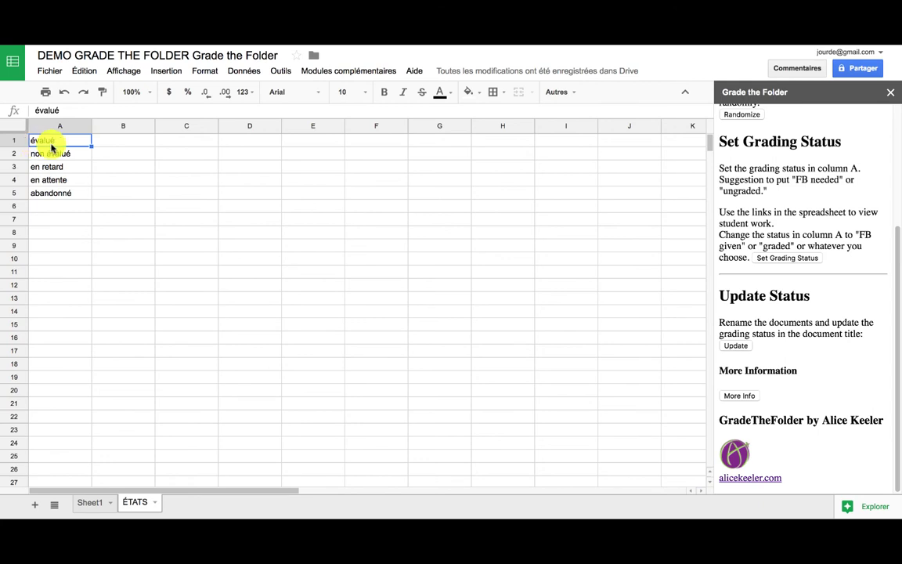
double_click(32, 140)
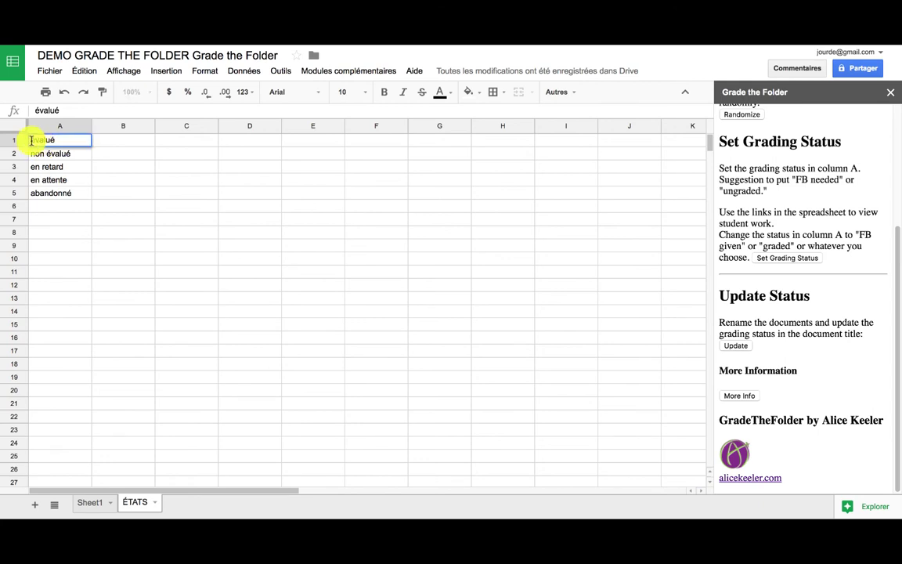
key("ctrl+super+space")
left_click(449, 274)
left_click_drag(609, 283, 58, 128)
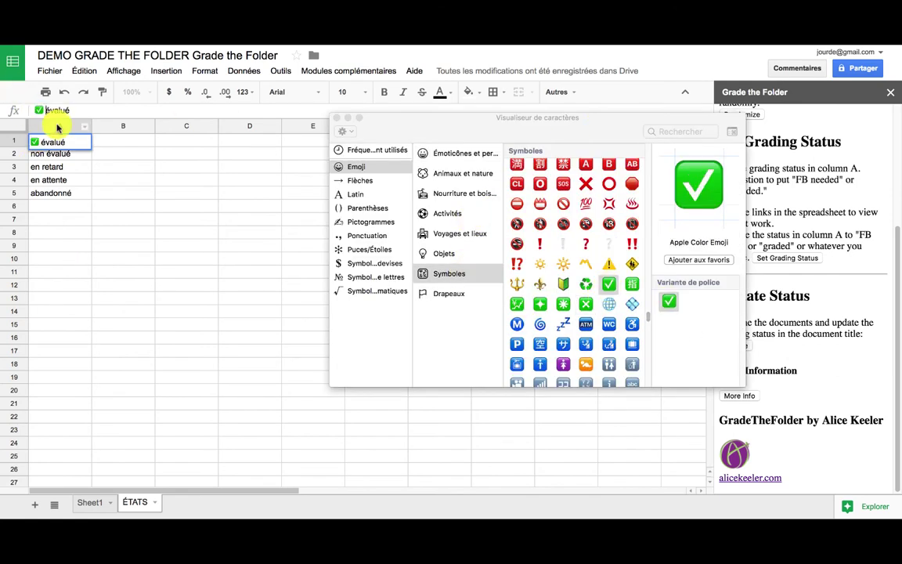
Insert the red ❓ emoji before non évalué in cell A2 of the ÉTATS sheet.
left_click(57, 153)
left_click(586, 244)
key("Down")
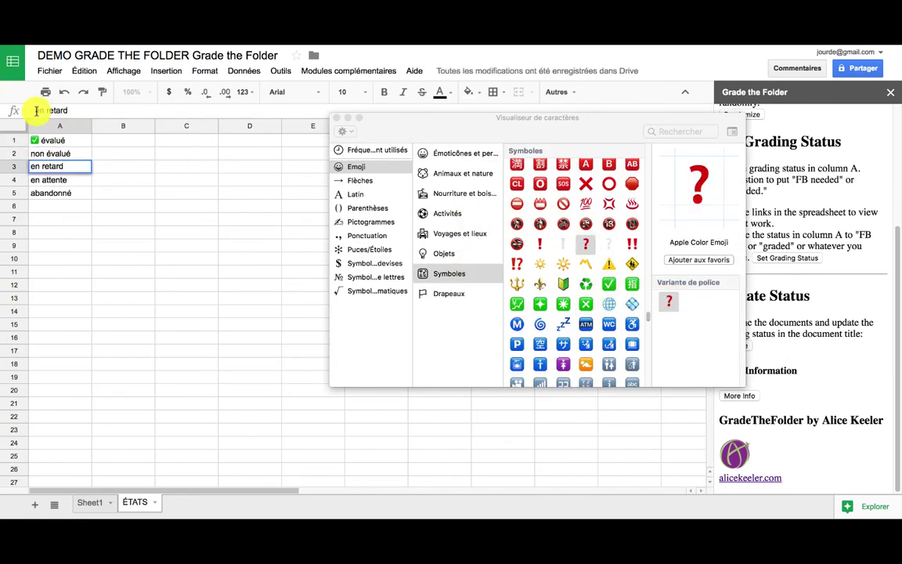
left_click(64, 152)
left_click_drag(586, 243, 30, 110)
key("Return")
Add emojis before the statuses in A3:A5: ⚠️ for en retard, ❌ for en attente and ⭕ for abandonné.
scroll(569, 313, "down", 5)
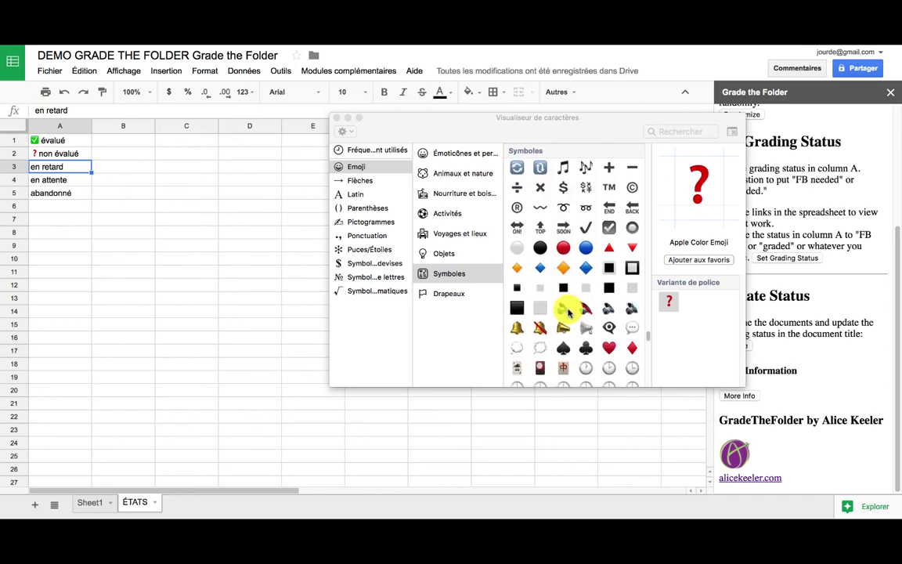
scroll(568, 313, "down", 10)
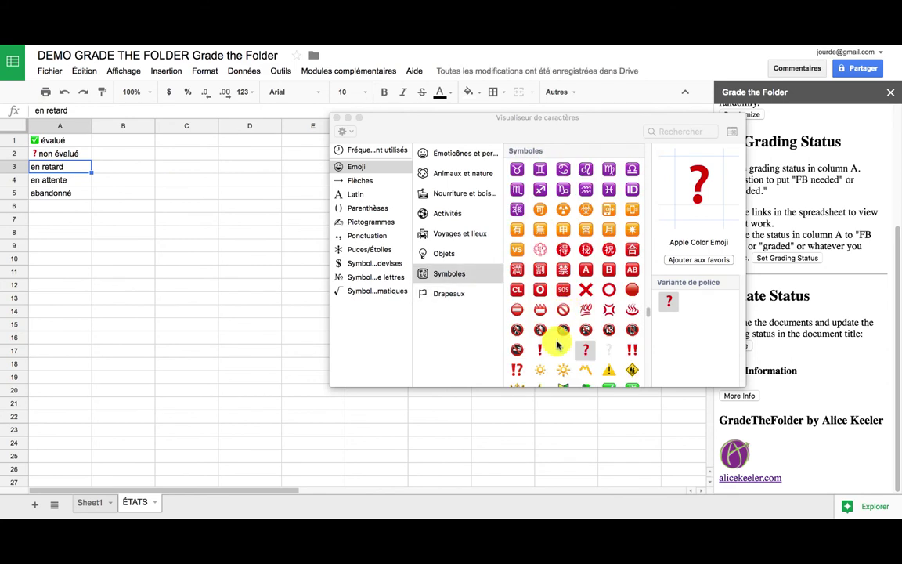
left_click_drag(609, 369, 32, 110)
key("Return")
left_click_drag(586, 289, 18, 111)
key("Return")
key("Return")
left_click(123, 206)
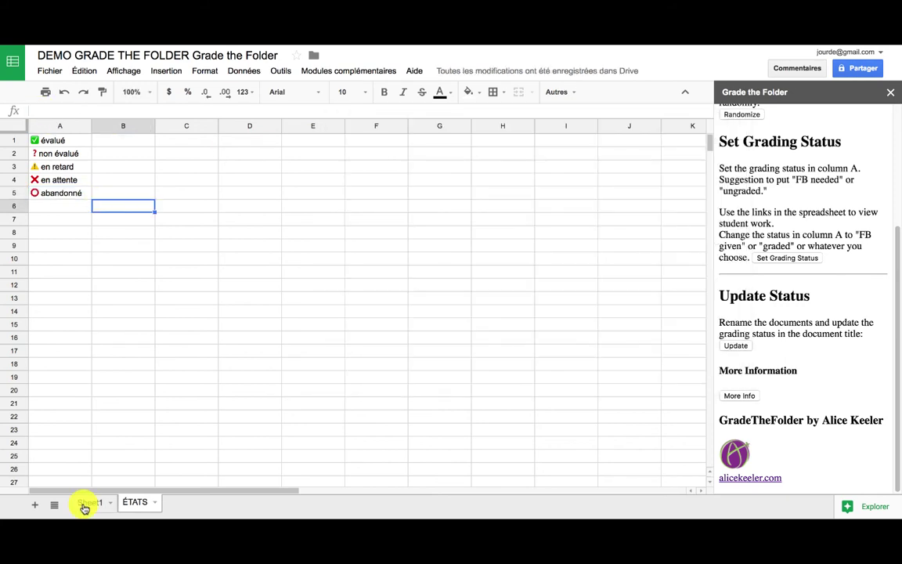
On Sheet1, reselect the emoji dropdown statuses: ✅ évalué for A3 and A4, and ❌ en attente for A5.
left_click(85, 508)
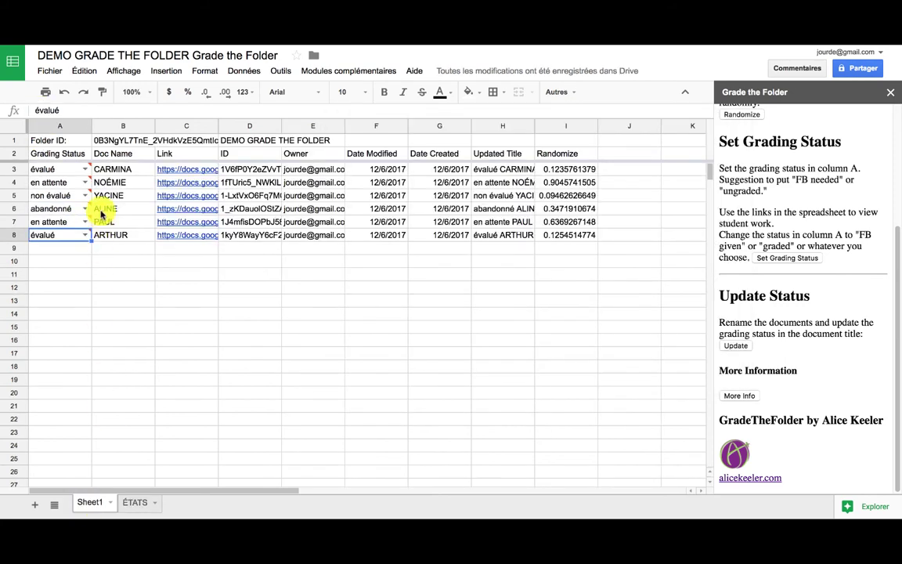
double_click(85, 169)
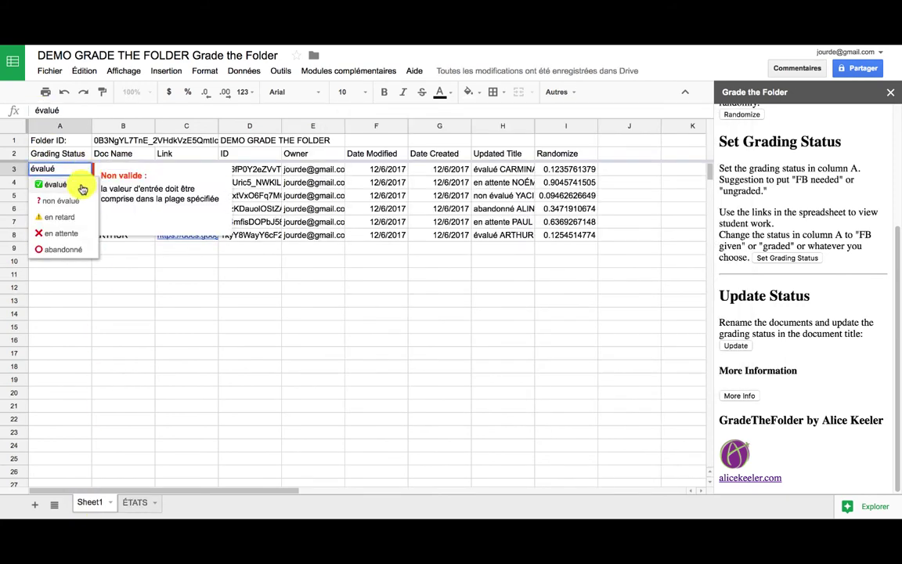
left_click(81, 185)
double_click(80, 185)
left_click(73, 224)
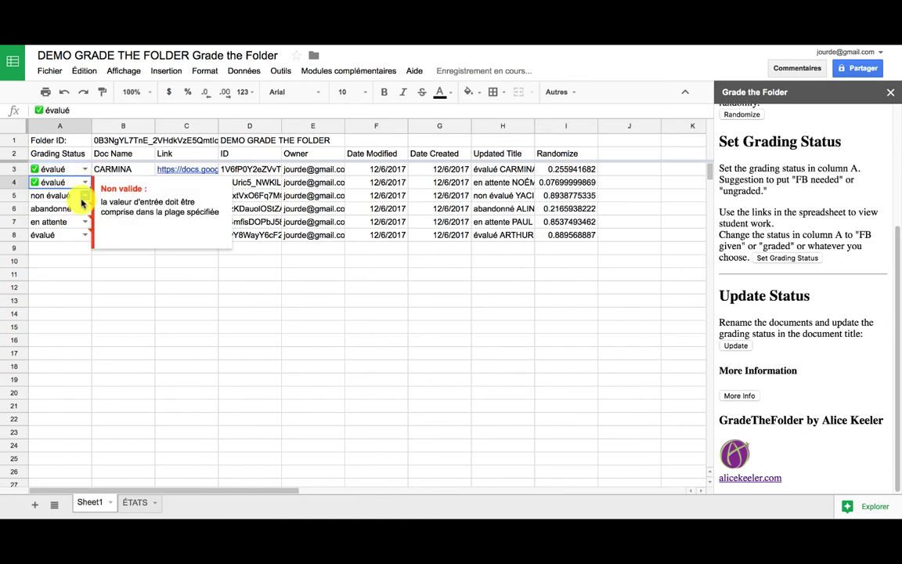
double_click(81, 194)
left_click(75, 252)
Set the remaining Grading Status cells to ⭕ abandonné in A6, ⚠️ en retard in A7 and ❓ non évalué in A8.
double_click(85, 214)
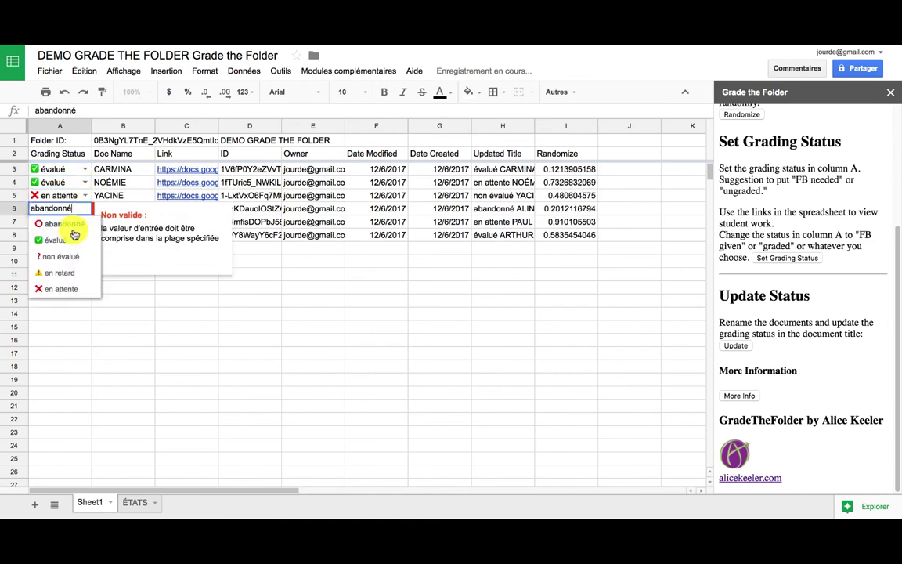
left_click(73, 225)
double_click(81, 221)
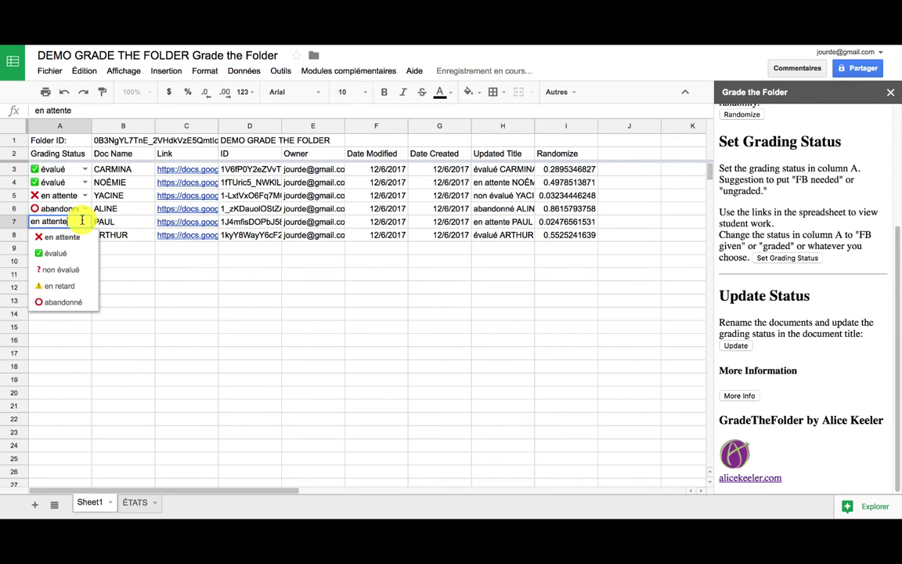
left_click(78, 285)
double_click(81, 235)
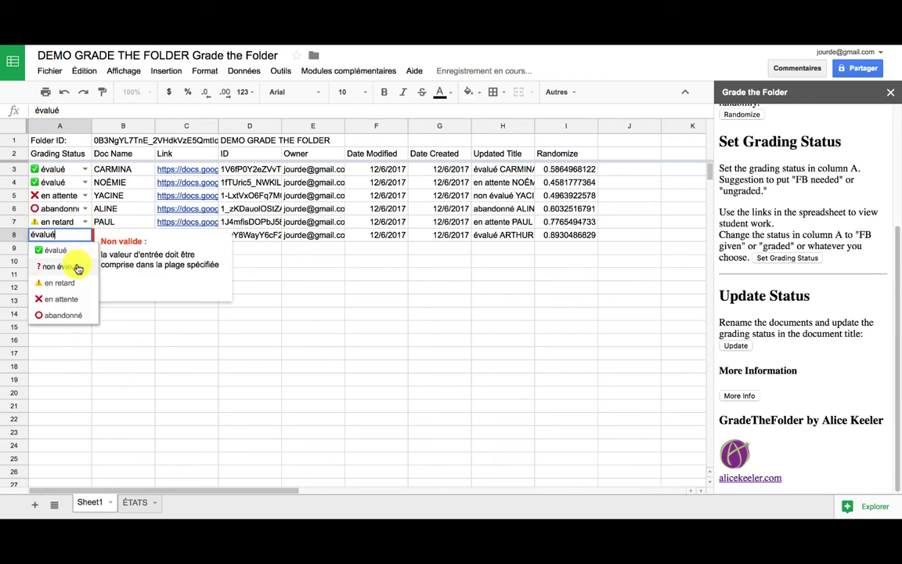
left_click(69, 266)
Run Update Status to rename the student documents with the emoji grading statuses.
left_click(143, 367)
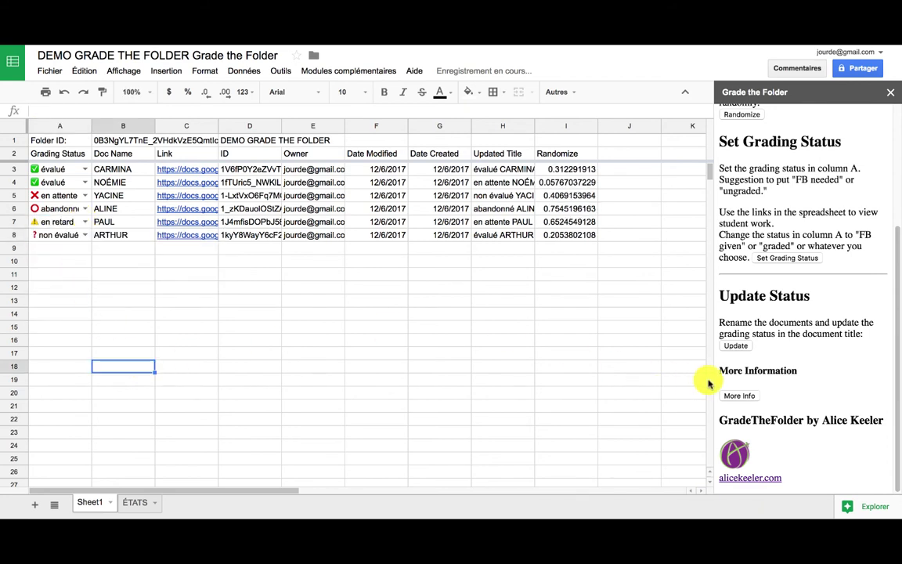
left_click(736, 346)
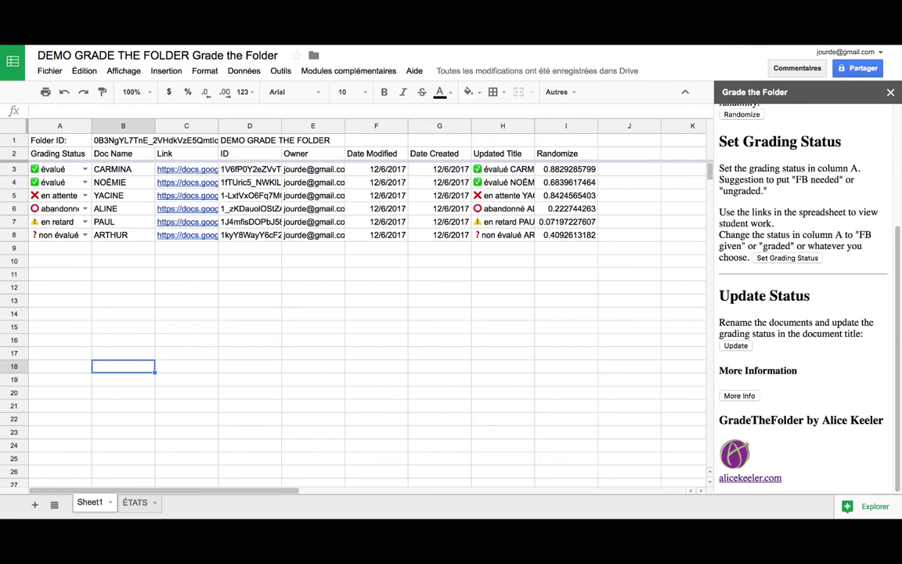
left_click(313, 339)
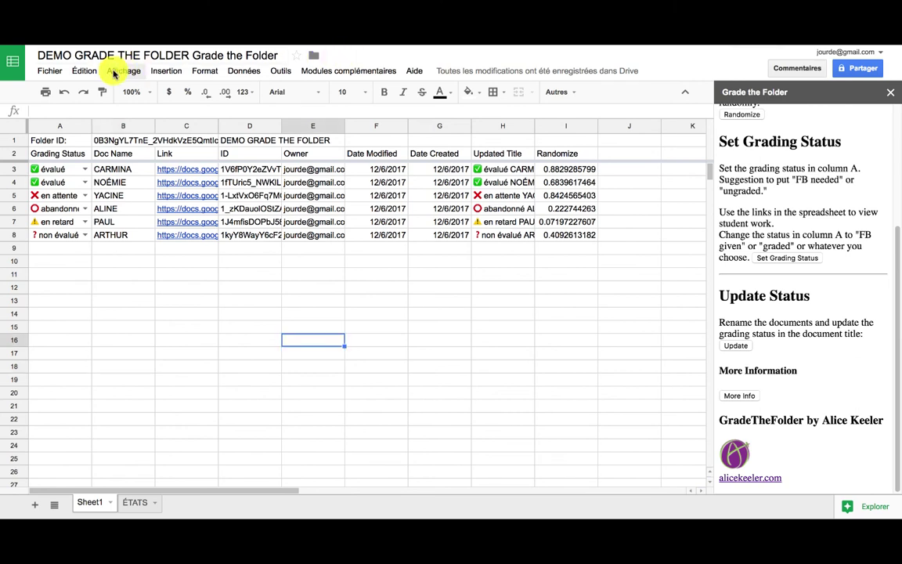
Make a copy of the spreadsheet named DEMO 2 GRADE THE FOLDER Grade the Folder.
left_click(50, 72)
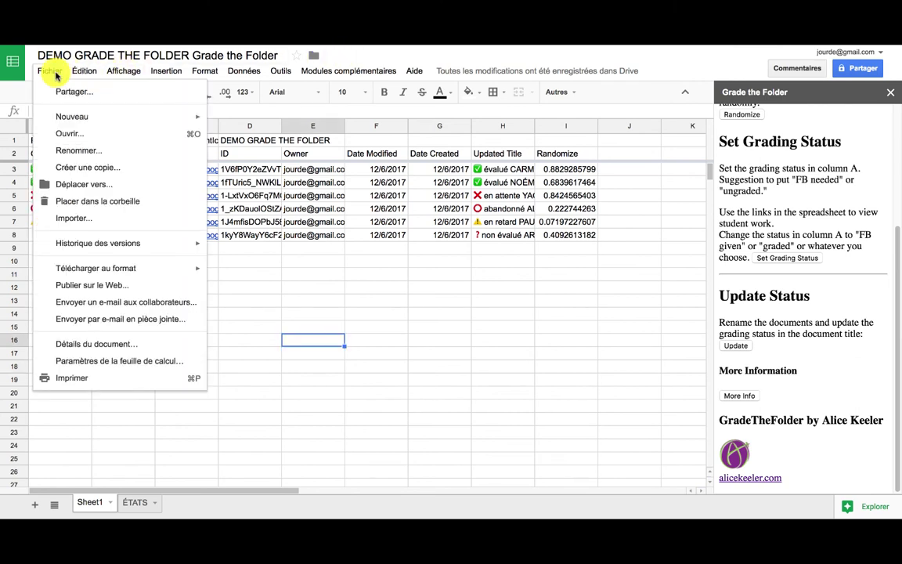
left_click(82, 167)
key("BackSpace")
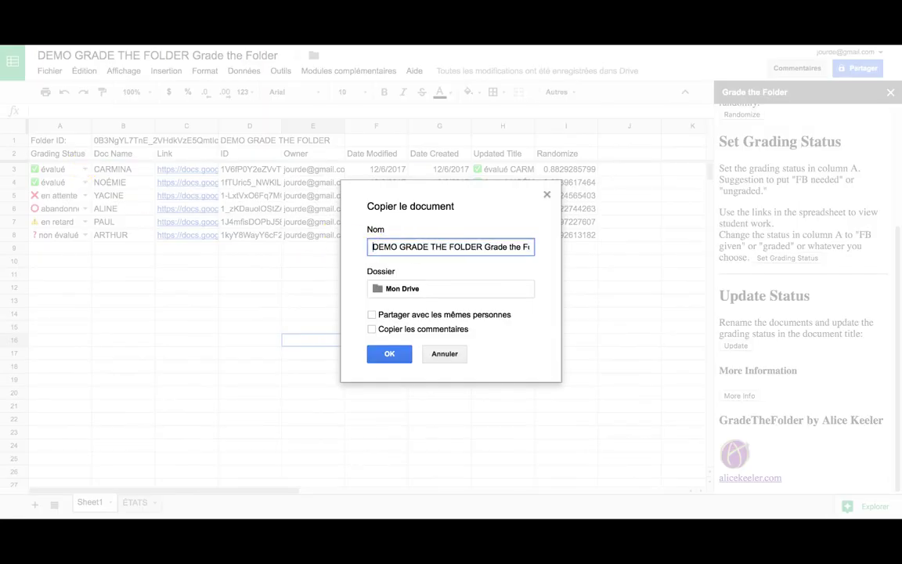
type("2")
left_click(392, 354)
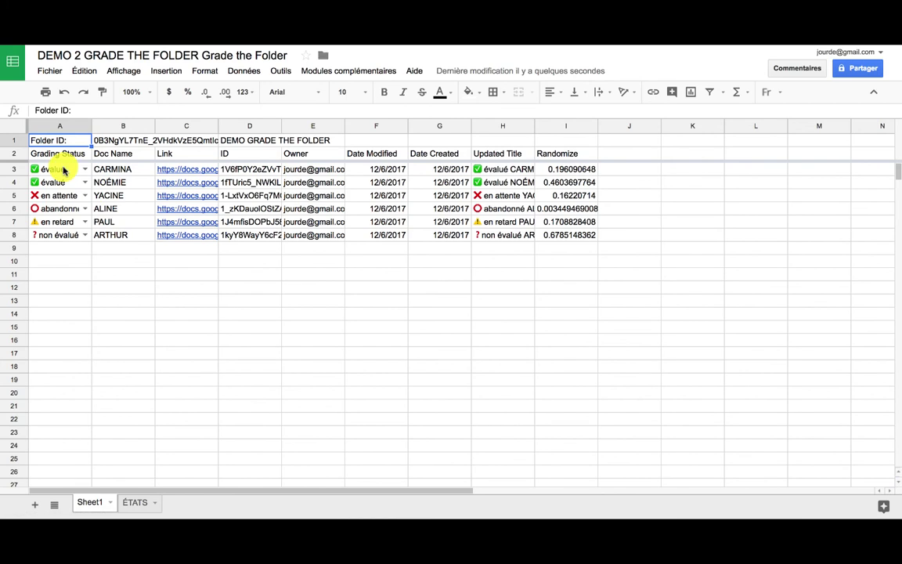
Clear the student document data in A3:I8 of the copied spreadsheet.
left_click_drag(60, 167, 565, 234)
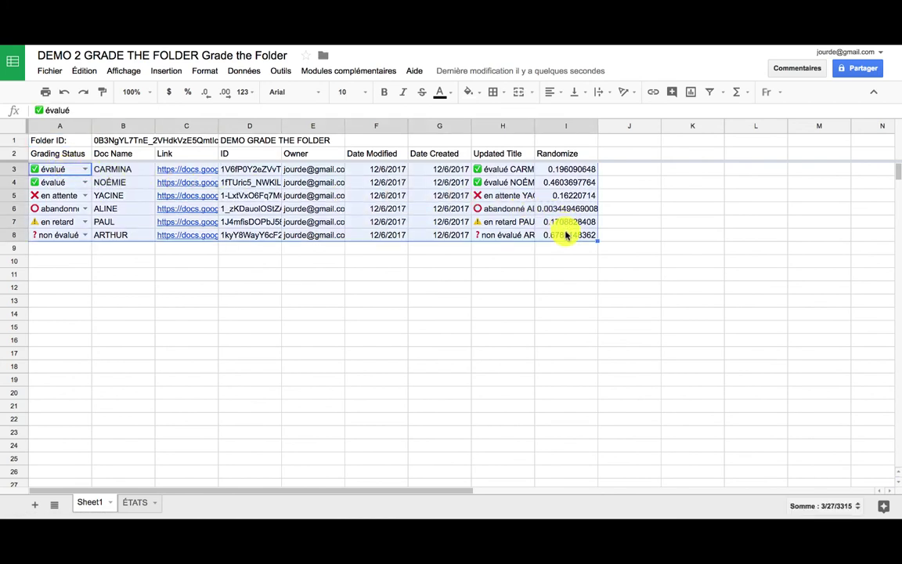
key("Delete")
left_click(501, 248)
Launch the Grade the Folder add-on in the copied spreadsheet and start choosing the Drive folder to grade.
left_click(349, 71)
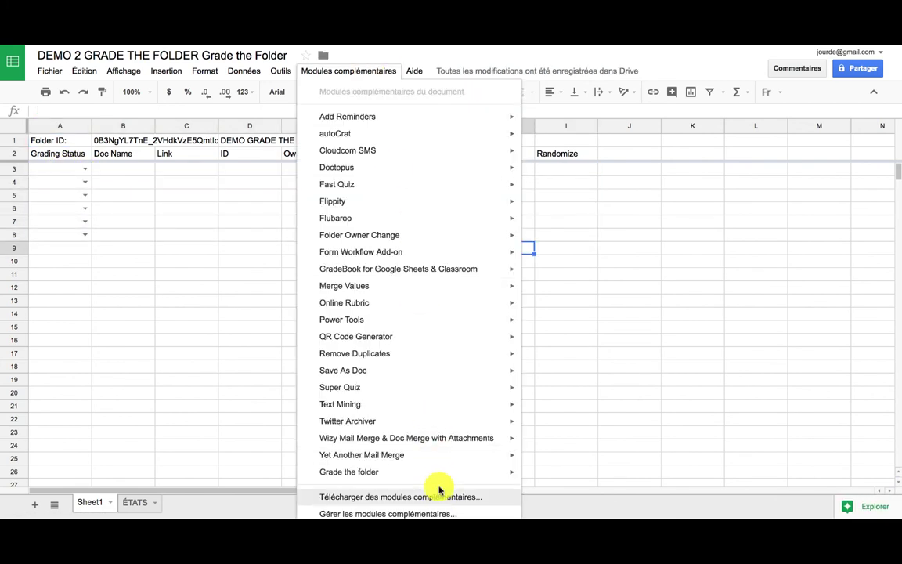
mouse_move(441, 479)
left_click(558, 478)
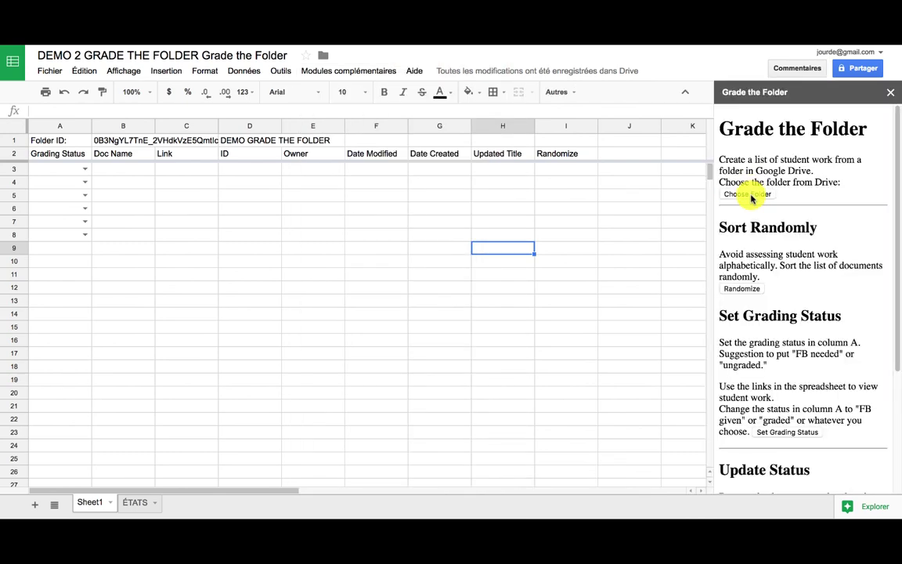
left_click(748, 195)
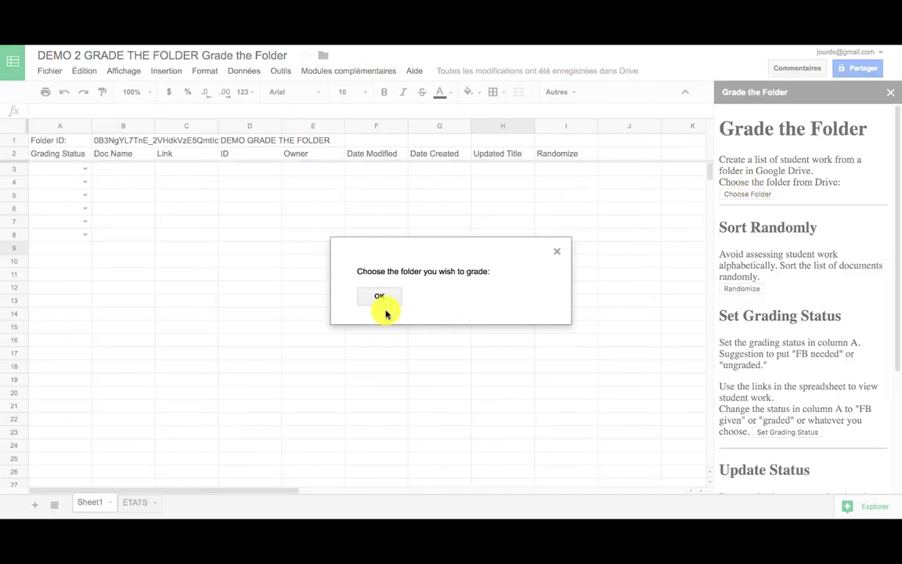